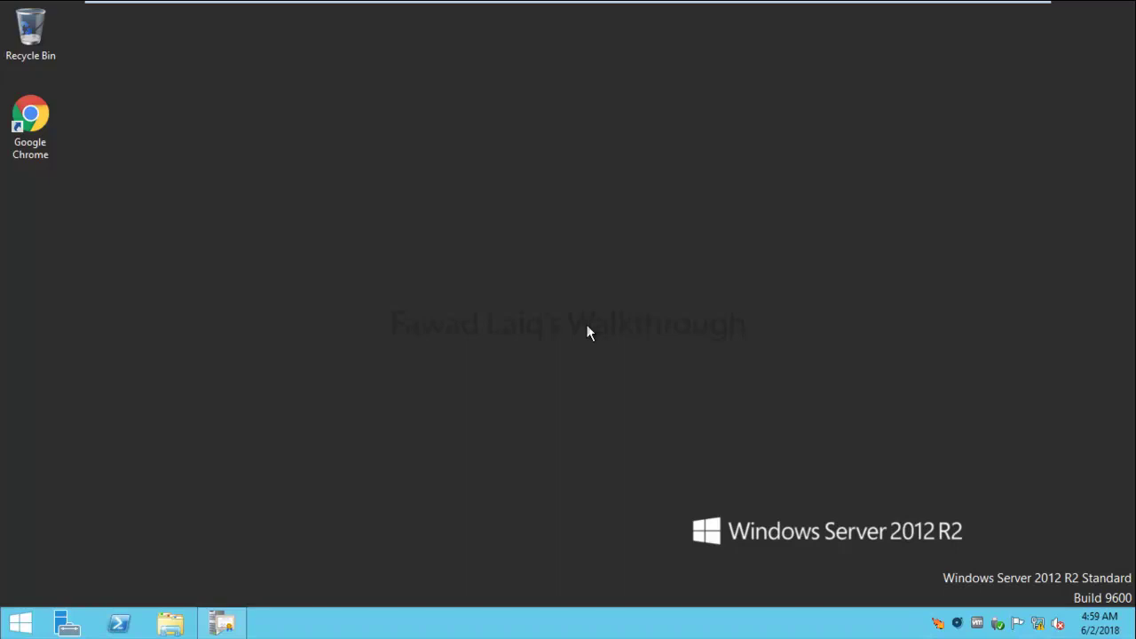
# Open the Certificate Templates Console from certsrv's Certificate Templates folder with Manage.
pyautogui.click(221, 623)
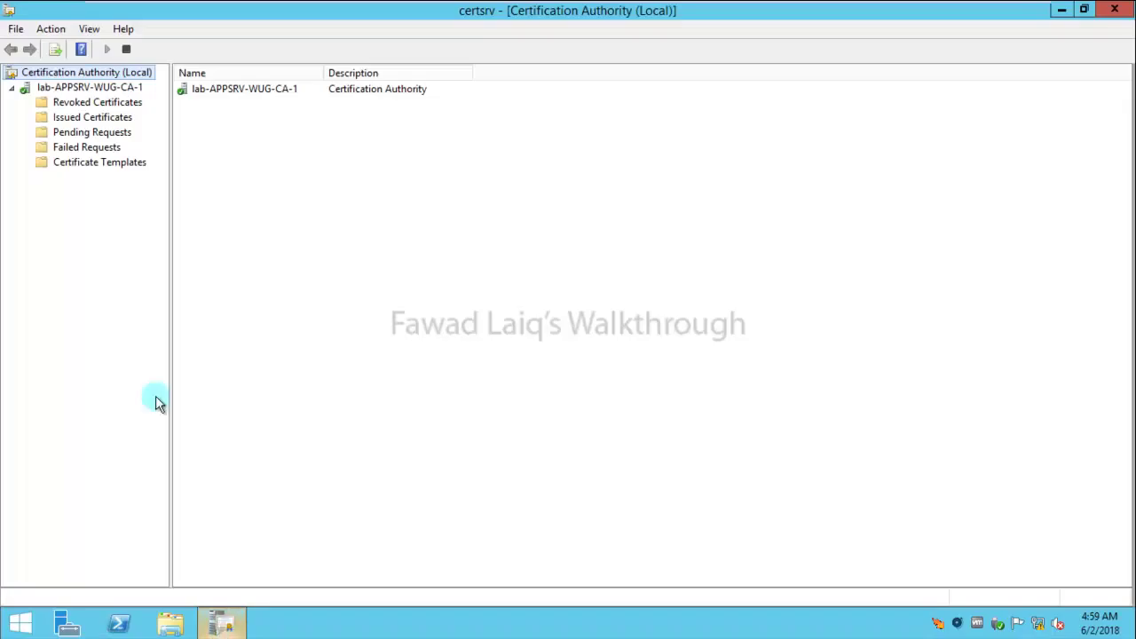
pyautogui.rightClick(95, 164)
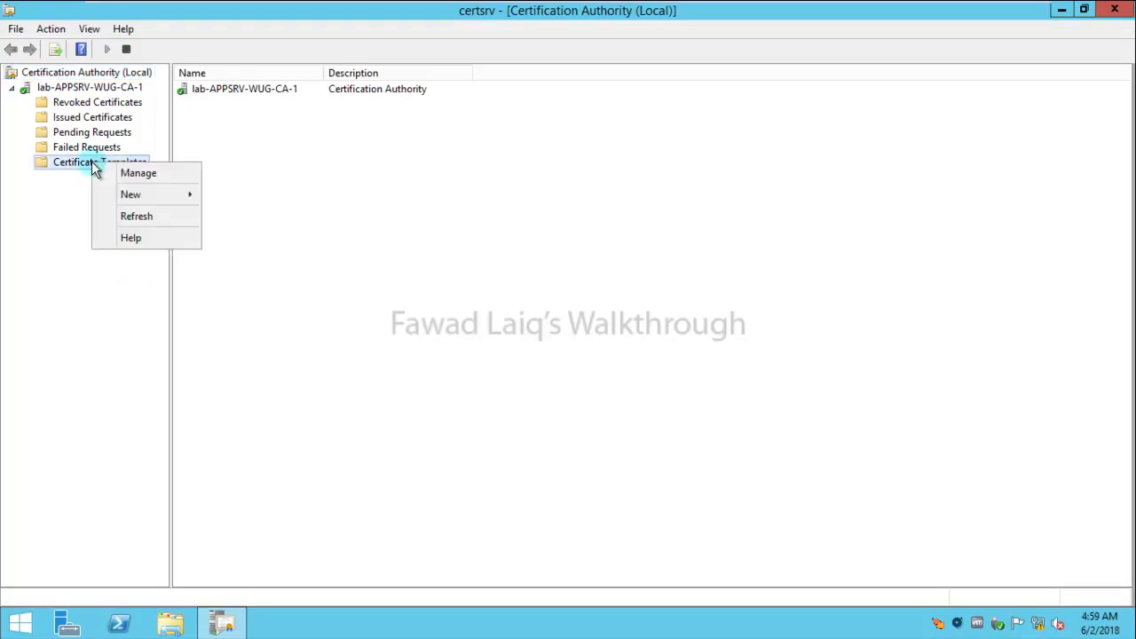
pyautogui.click(163, 175)
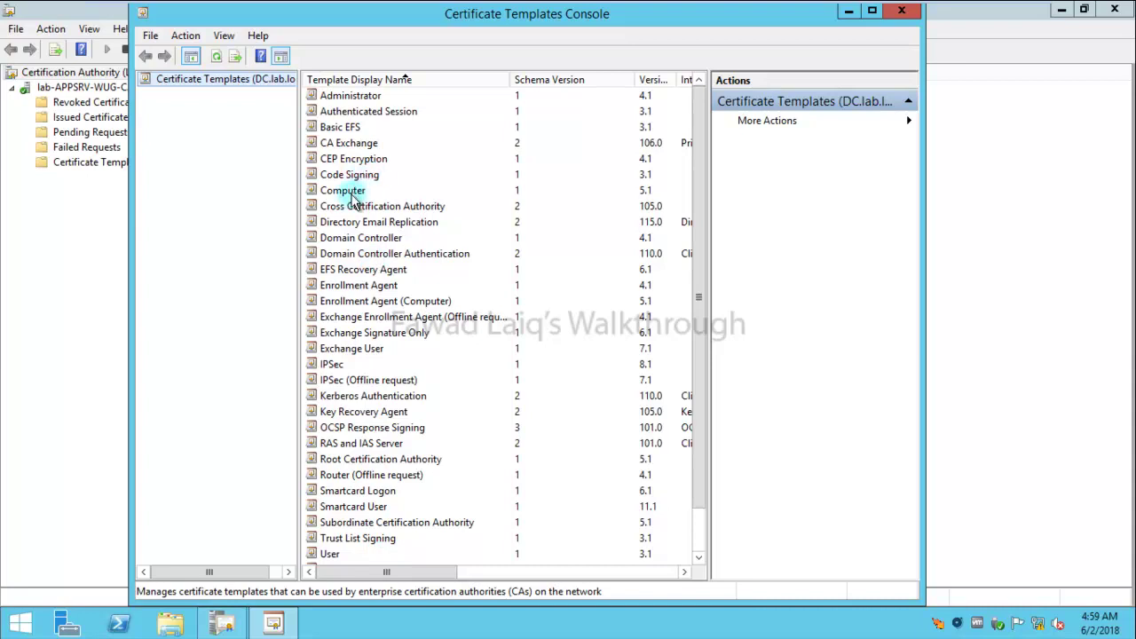
# Maximize the templates console and duplicate the Computer template.
pyautogui.click(873, 12)
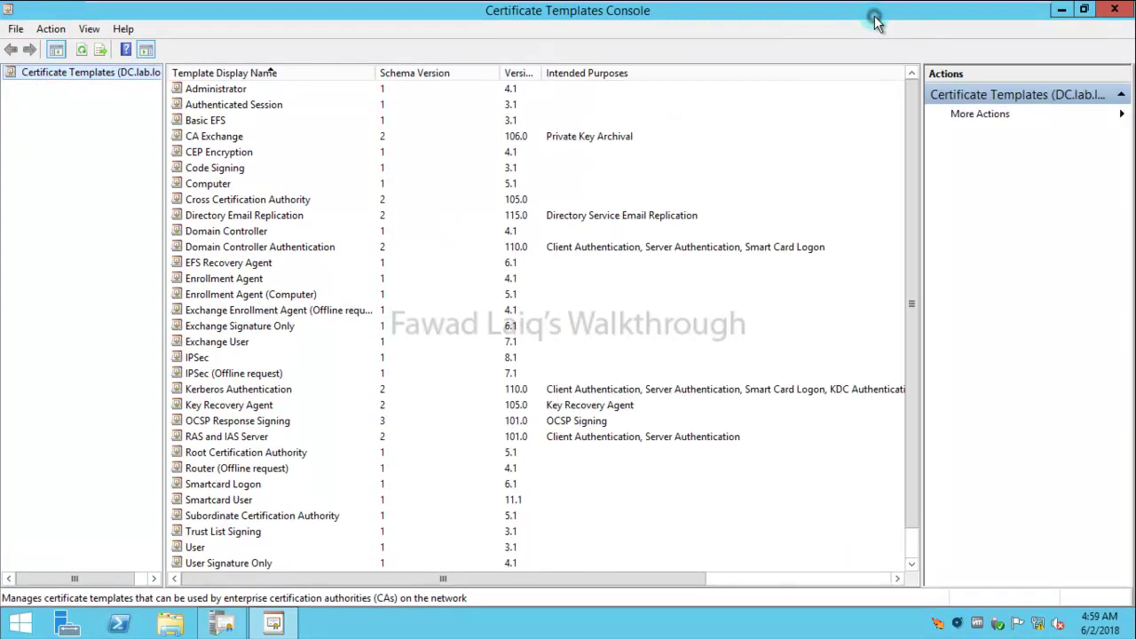
pyautogui.rightClick(213, 188)
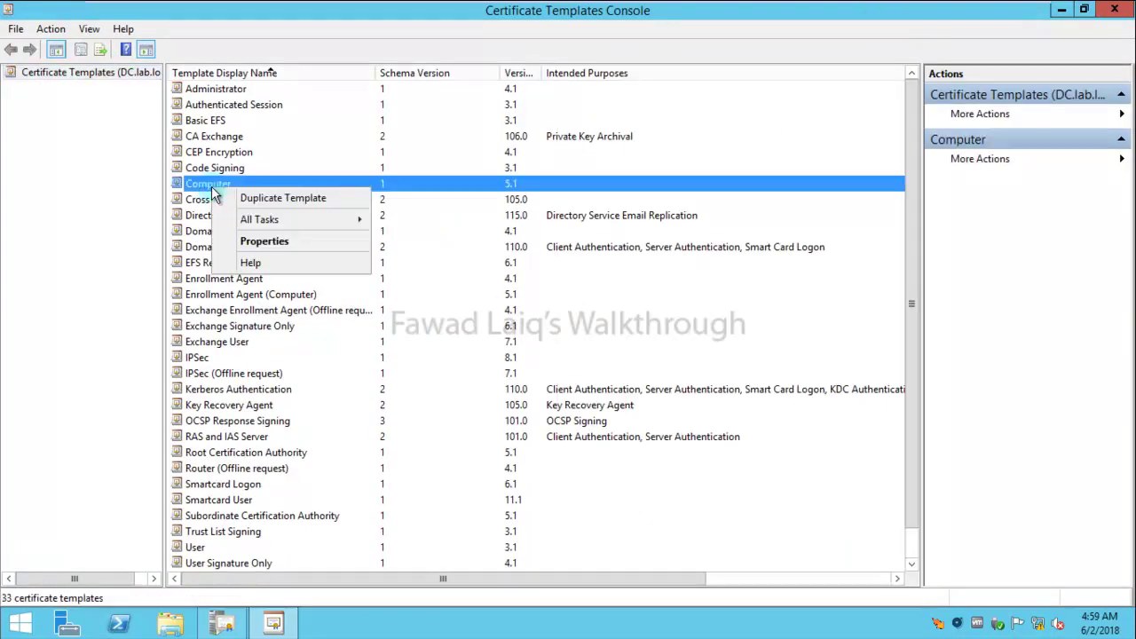
pyautogui.click(264, 205)
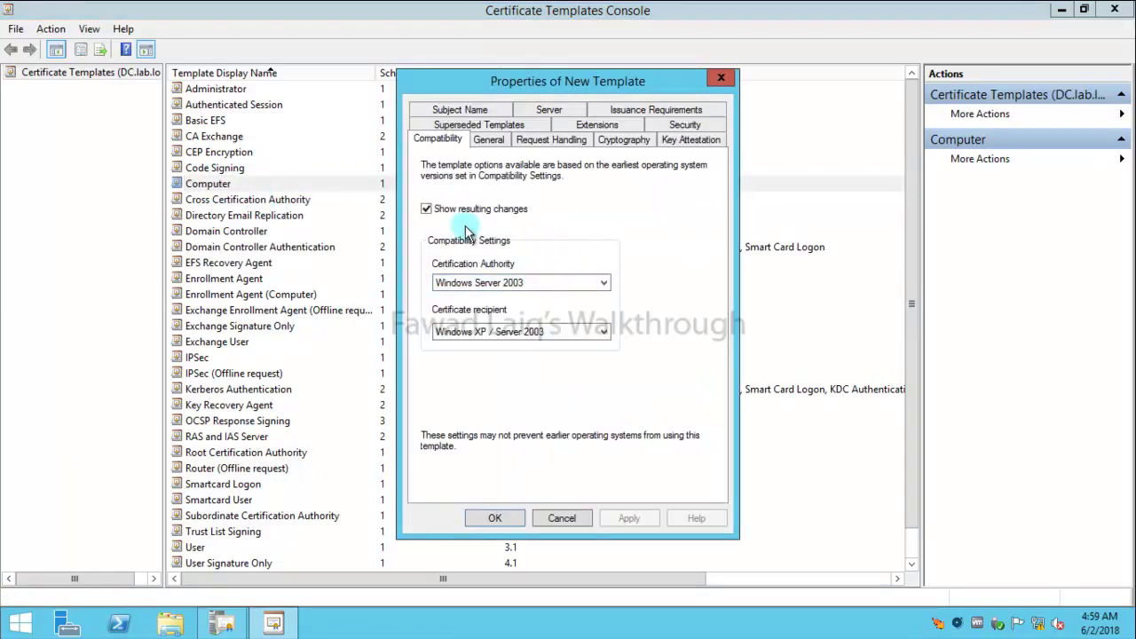
# Name the new template DemoCodeSigning and set its validity period to 3 years.
pyautogui.click(489, 139)
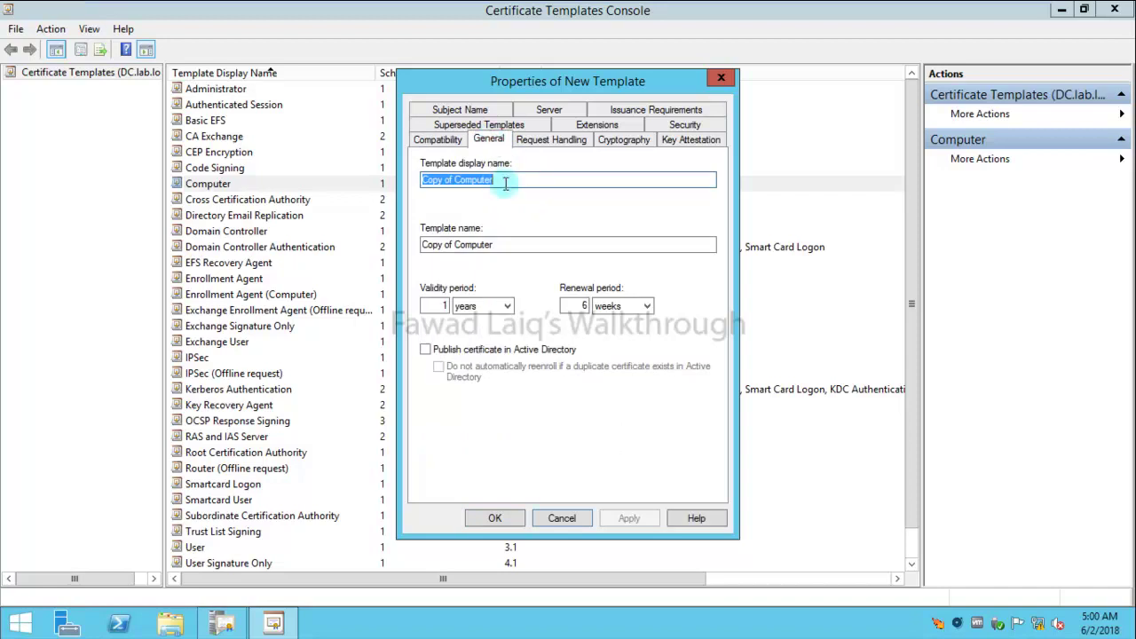
pyautogui.write('Te')
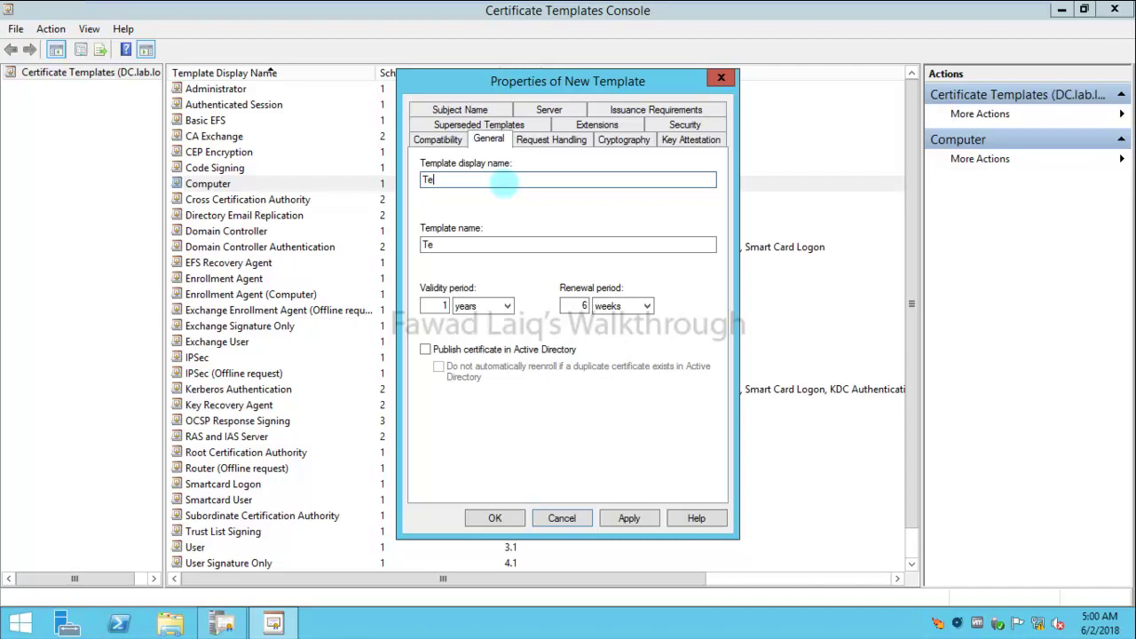
pyautogui.press('BackSpace')
pyautogui.press('BackSpace')
pyautogui.press('BackSpace')
pyautogui.press('BackSpace')
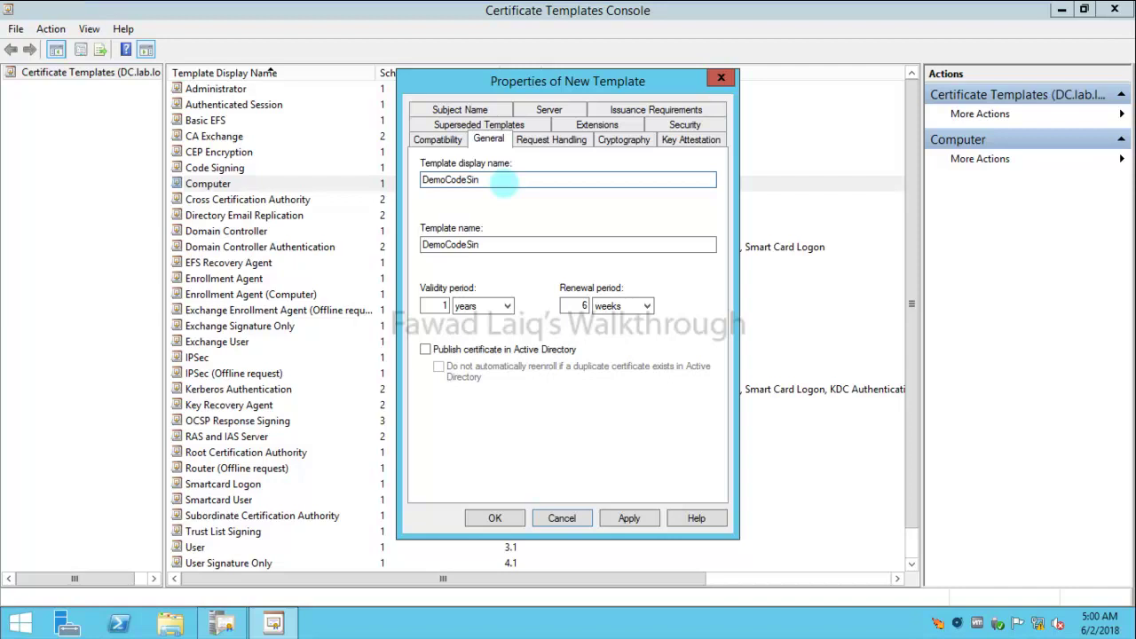
pyautogui.press('BackSpace')
pyautogui.press('BackSpace')
pyautogui.write('gning')
pyautogui.doubleClick(440, 304)
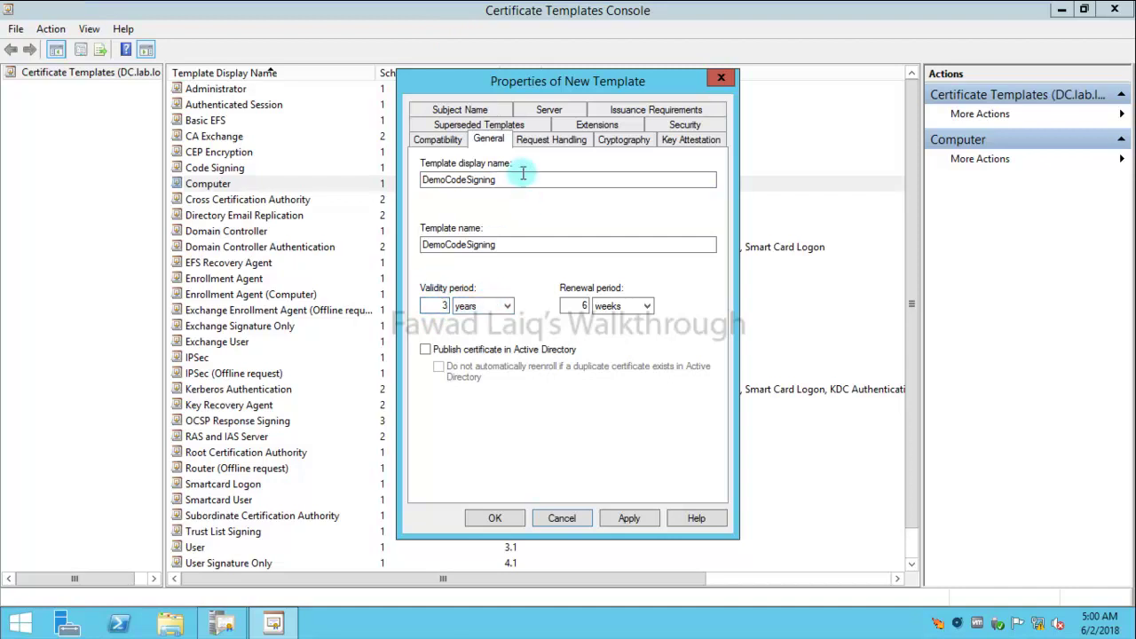
# Allow private key export and enable the Microsoft Enhanced RSA and AES Cryptographic Provider.
pyautogui.click(549, 142)
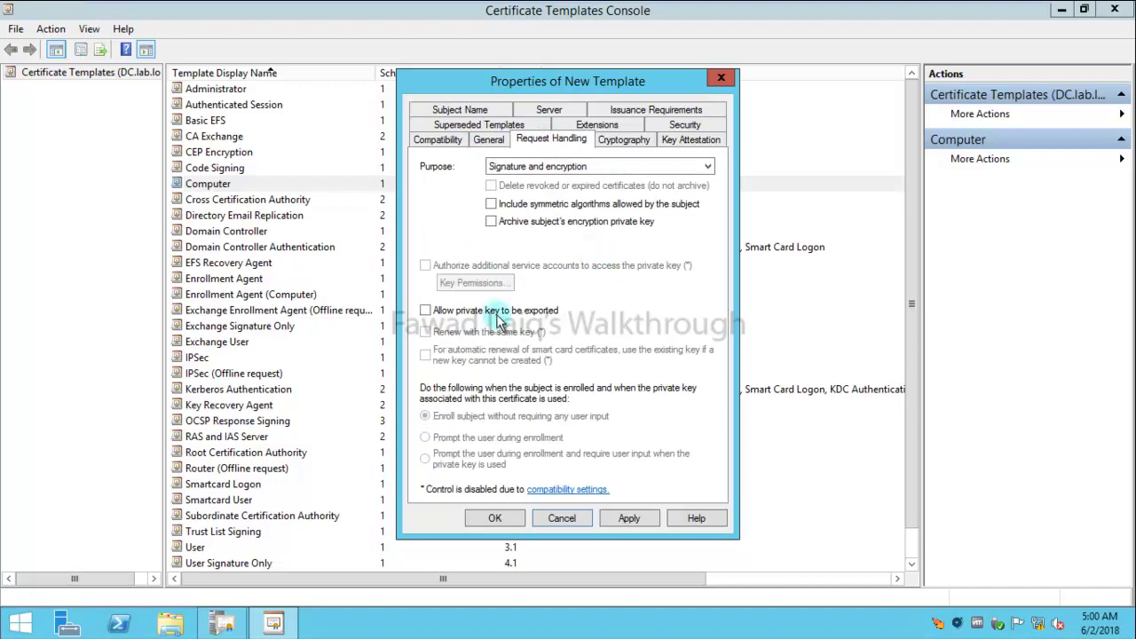
pyautogui.click(426, 311)
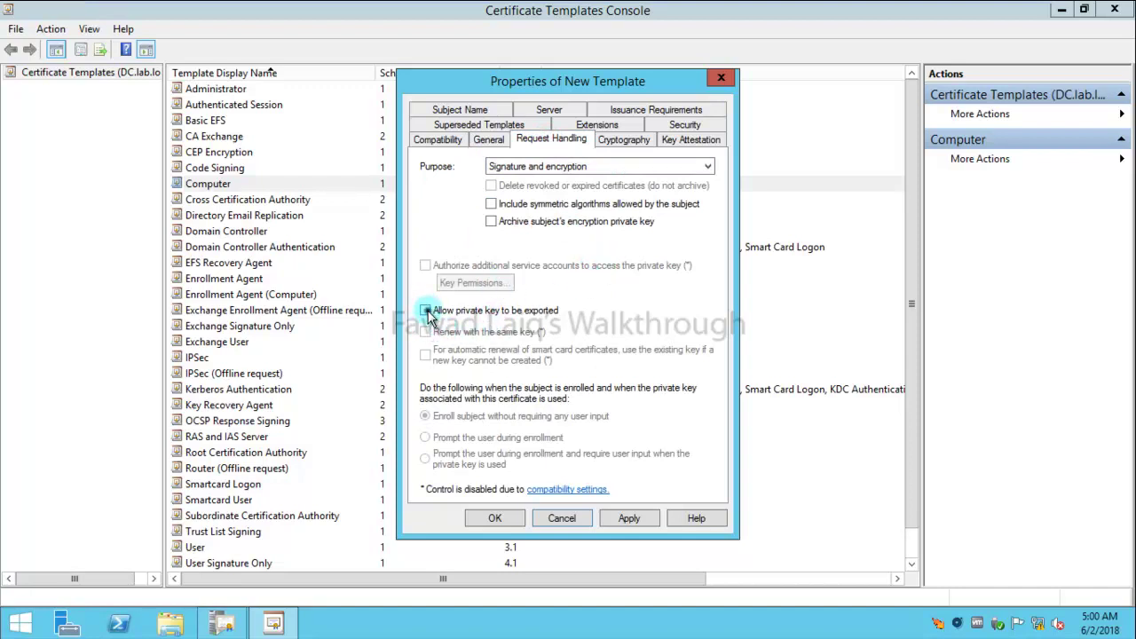
pyautogui.click(624, 142)
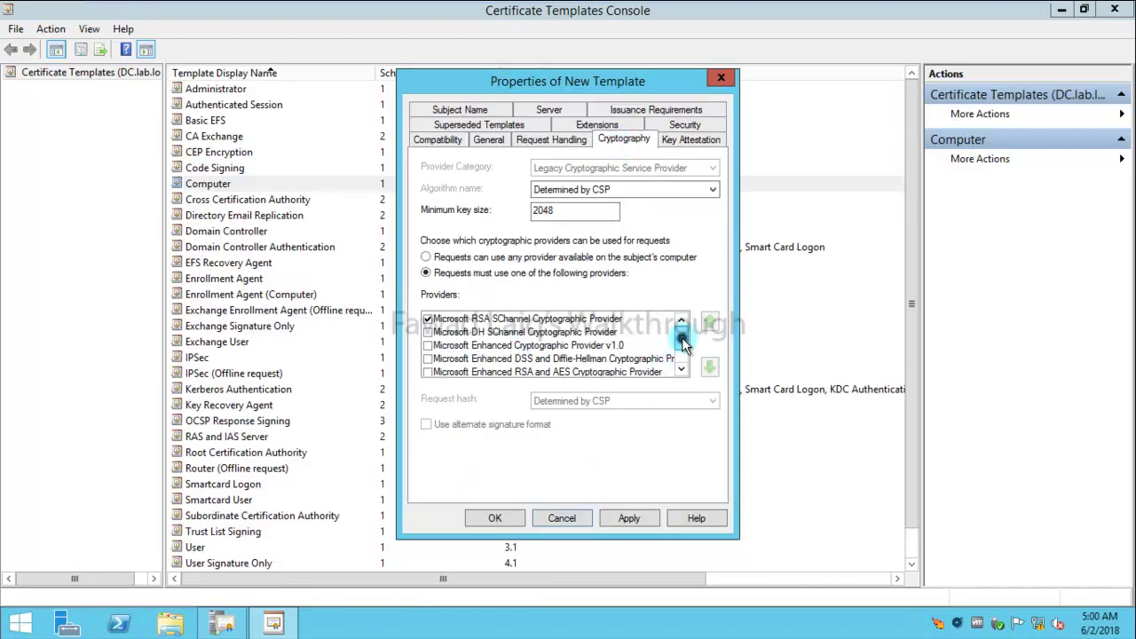
pyautogui.moveTo(682, 342); pyautogui.dragTo(679, 357)
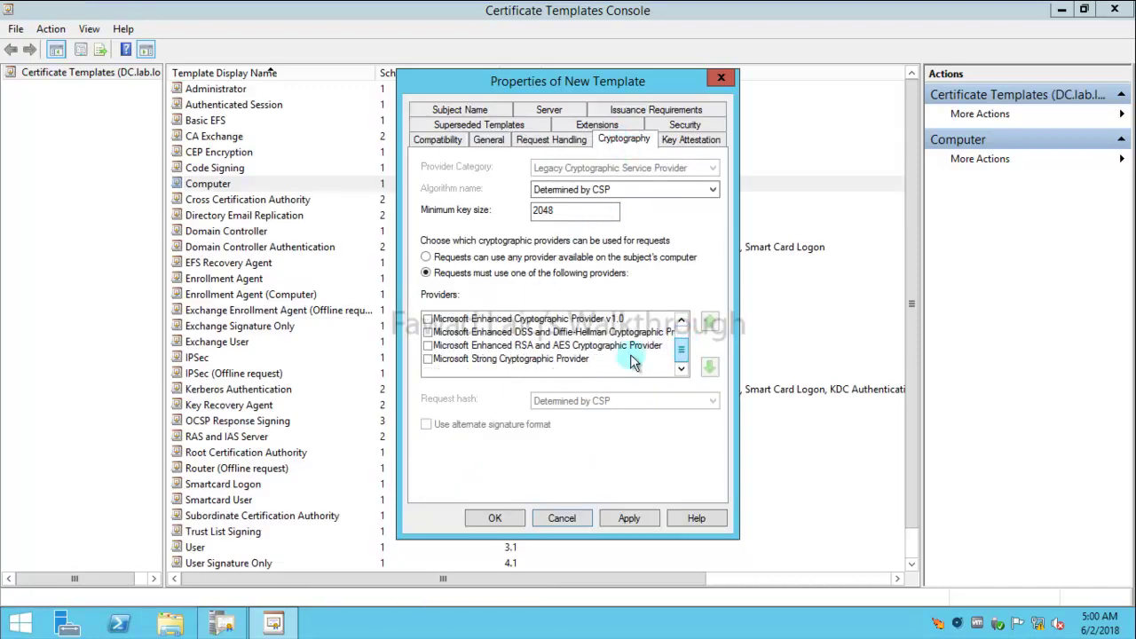
pyautogui.click(428, 345)
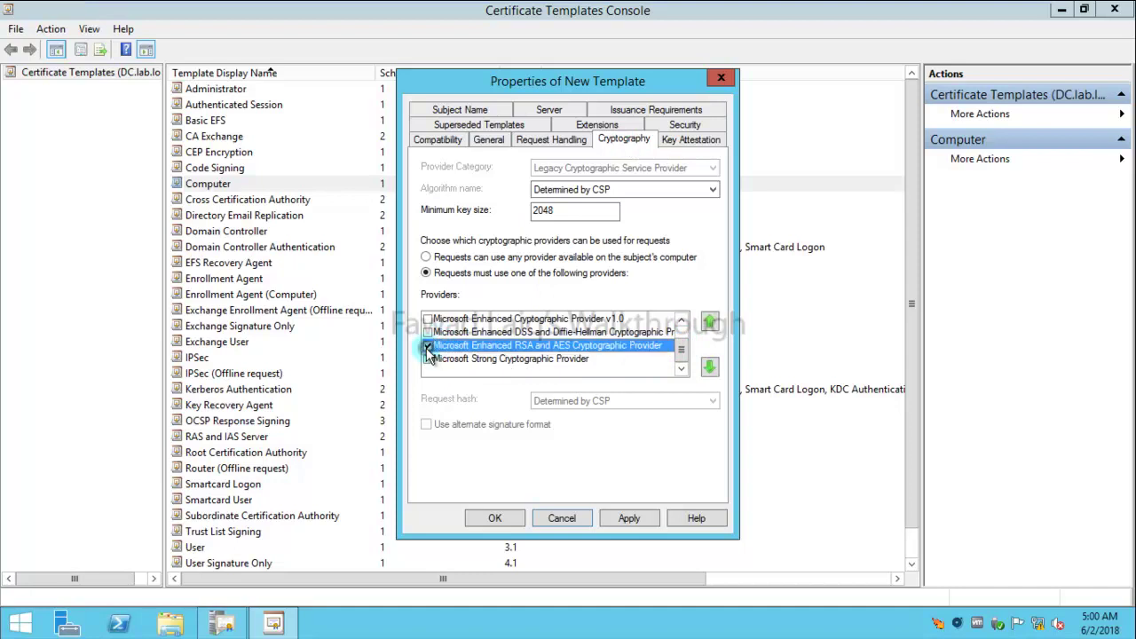
# Keep the algorithm name as Determined by CSP and review the remaining cryptography settings.
pyautogui.click(713, 191)
pyautogui.click(713, 188)
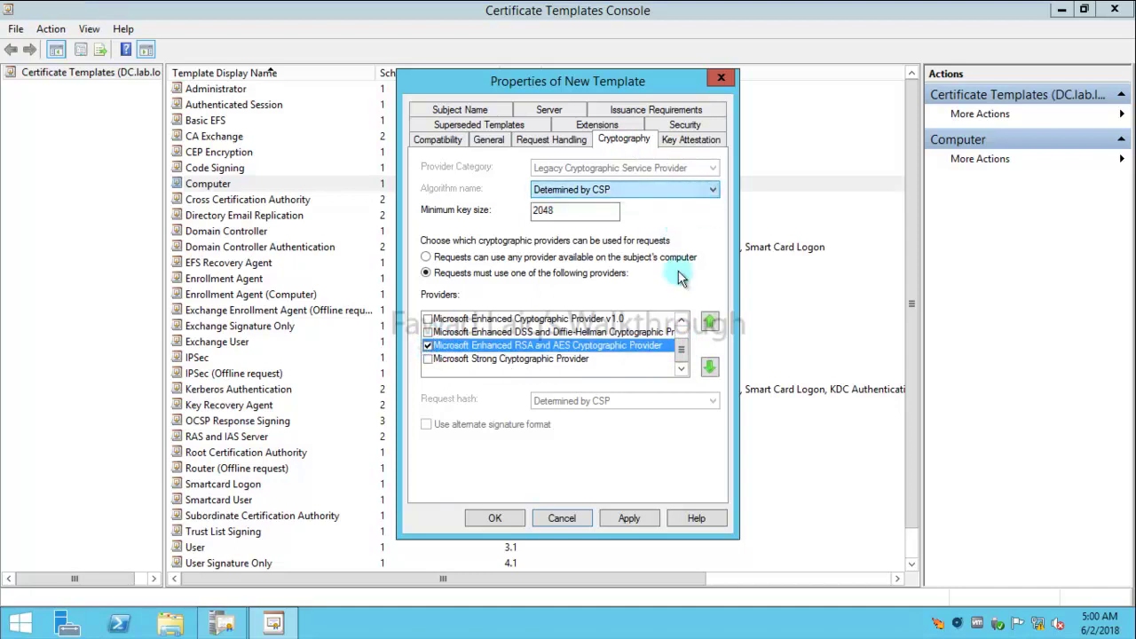
pyautogui.click(684, 325)
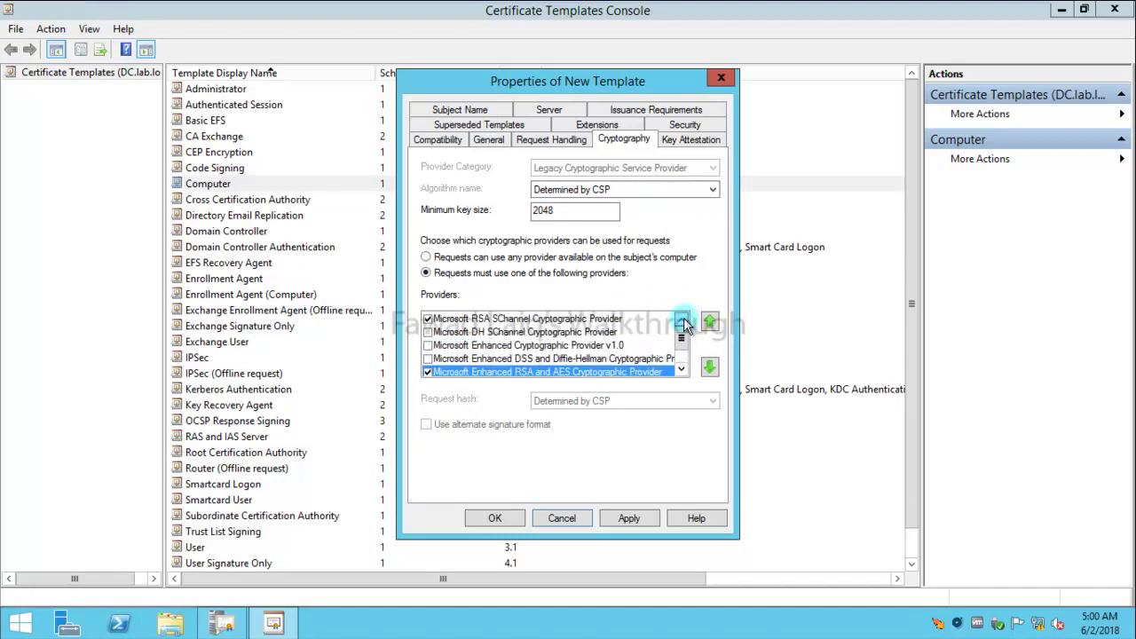
pyautogui.click(685, 371)
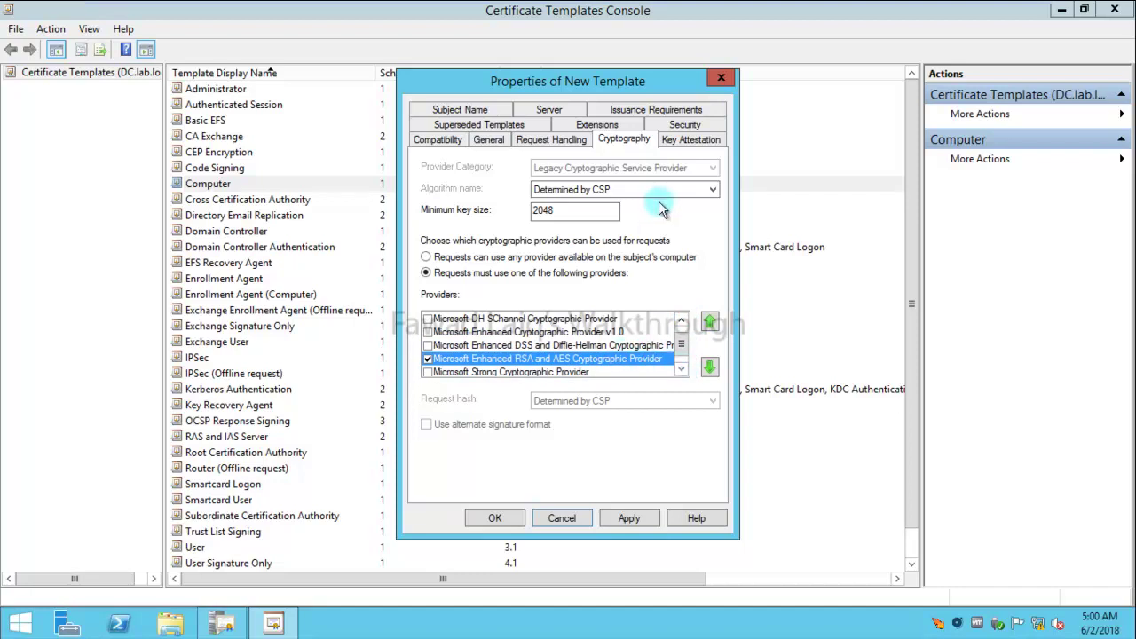
pyautogui.click(688, 142)
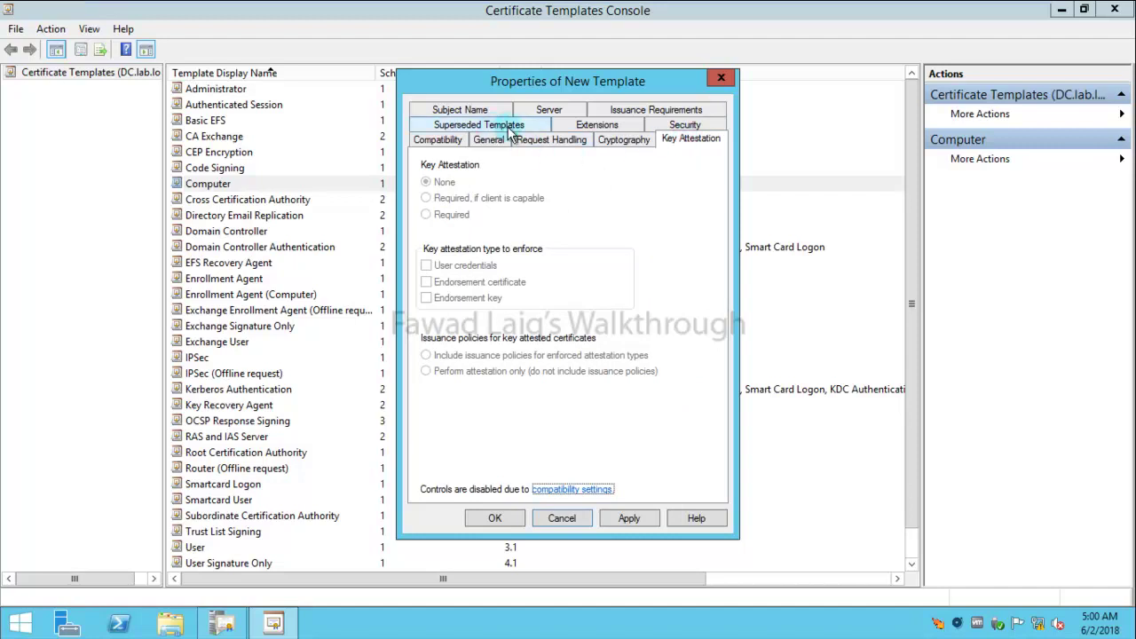
# Replace the Client and Server Authentication application policies with Code Signing.
pyautogui.click(596, 127)
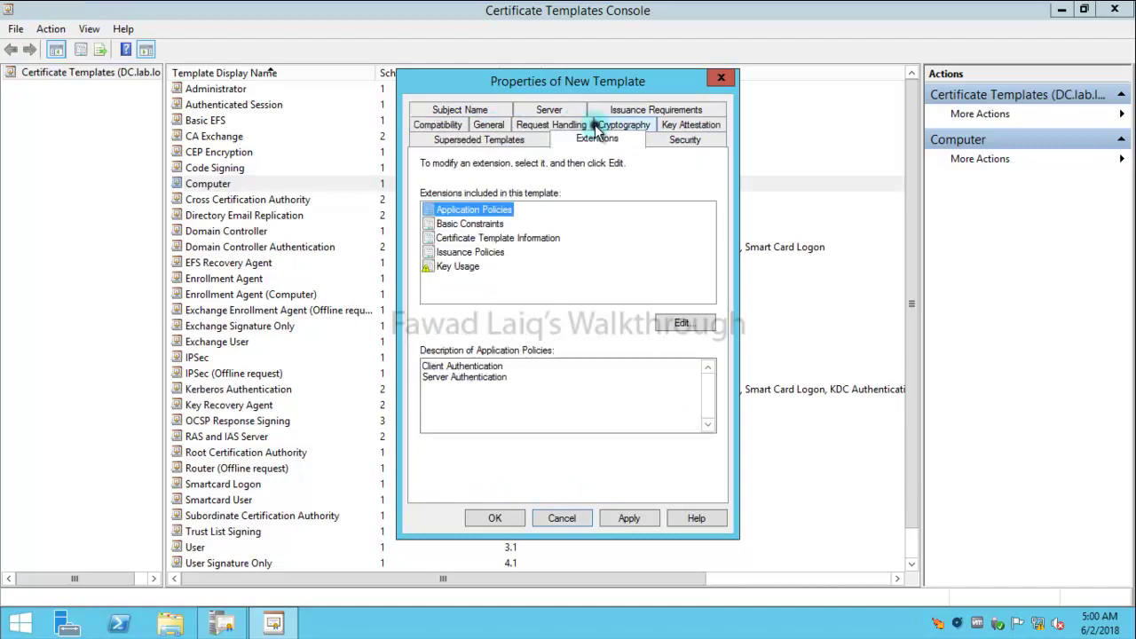
pyautogui.click(682, 325)
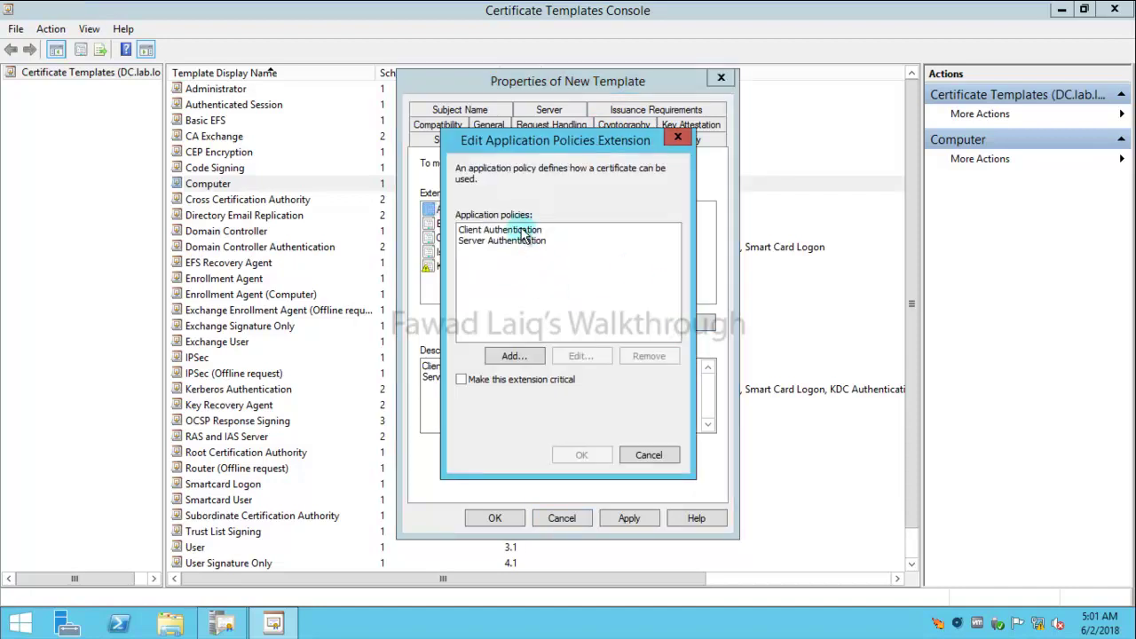
pyautogui.click(523, 231)
pyautogui.click(649, 356)
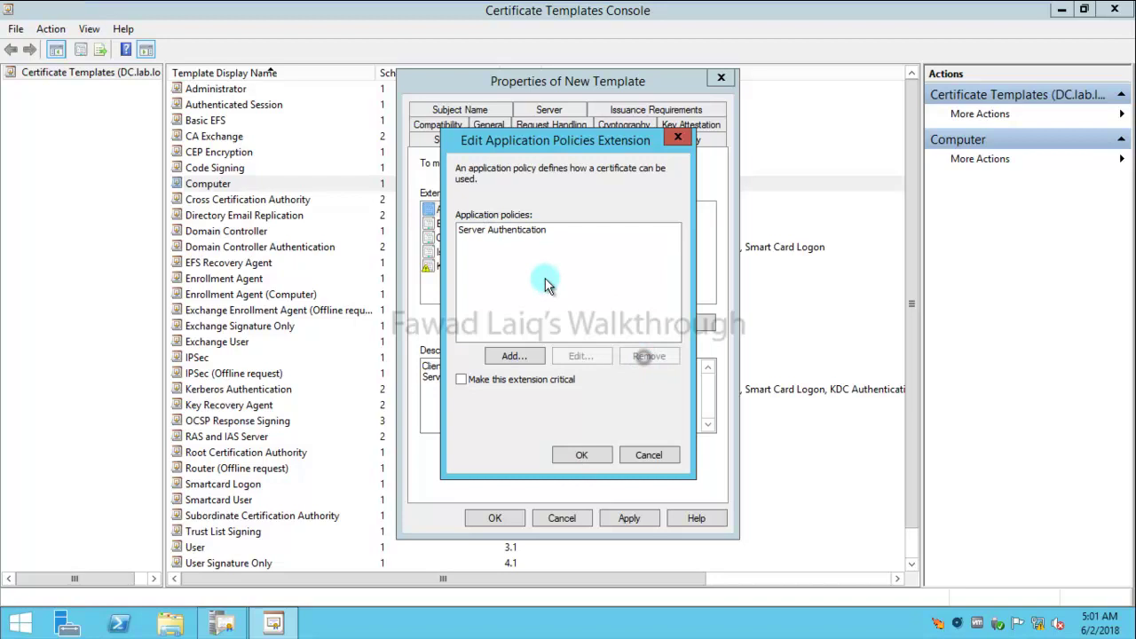
pyautogui.click(506, 232)
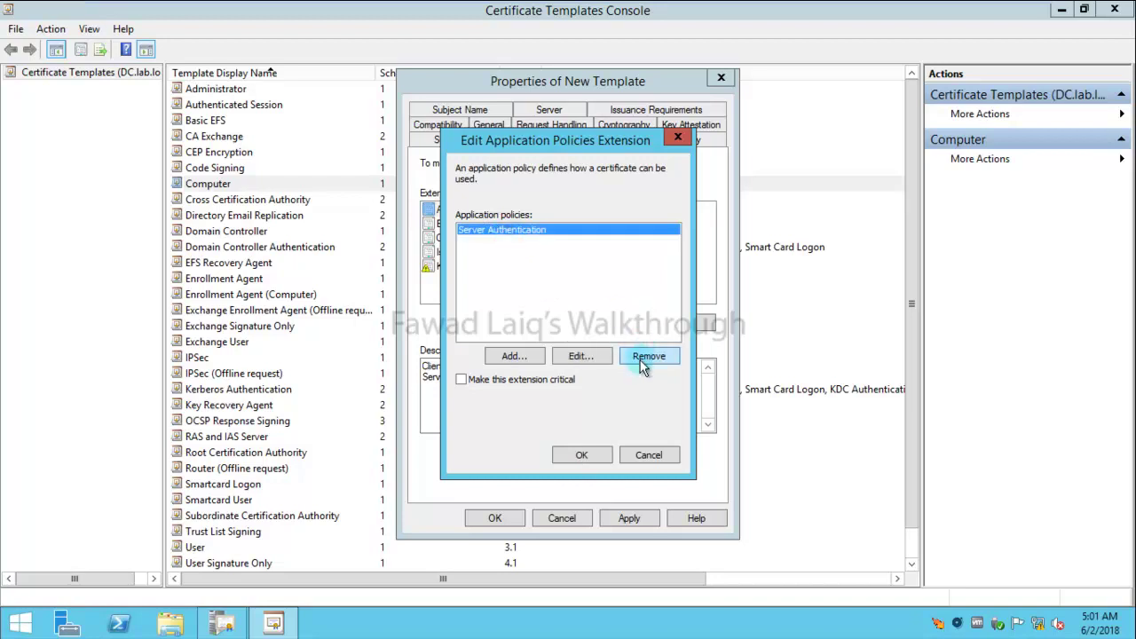
pyautogui.click(646, 358)
pyautogui.click(508, 356)
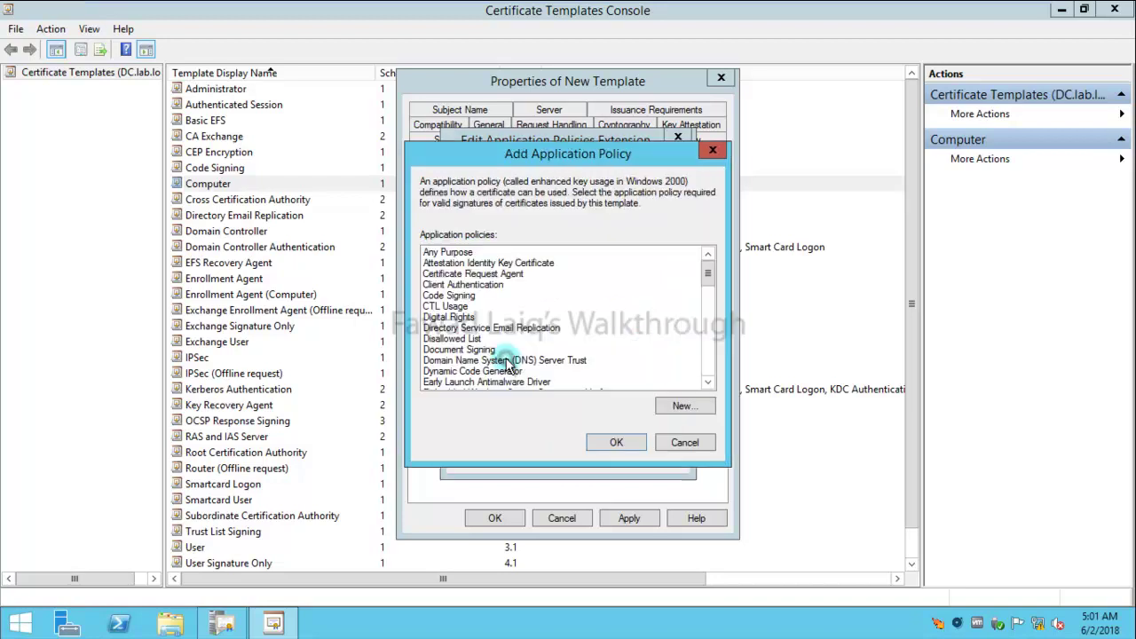
pyautogui.click(449, 295)
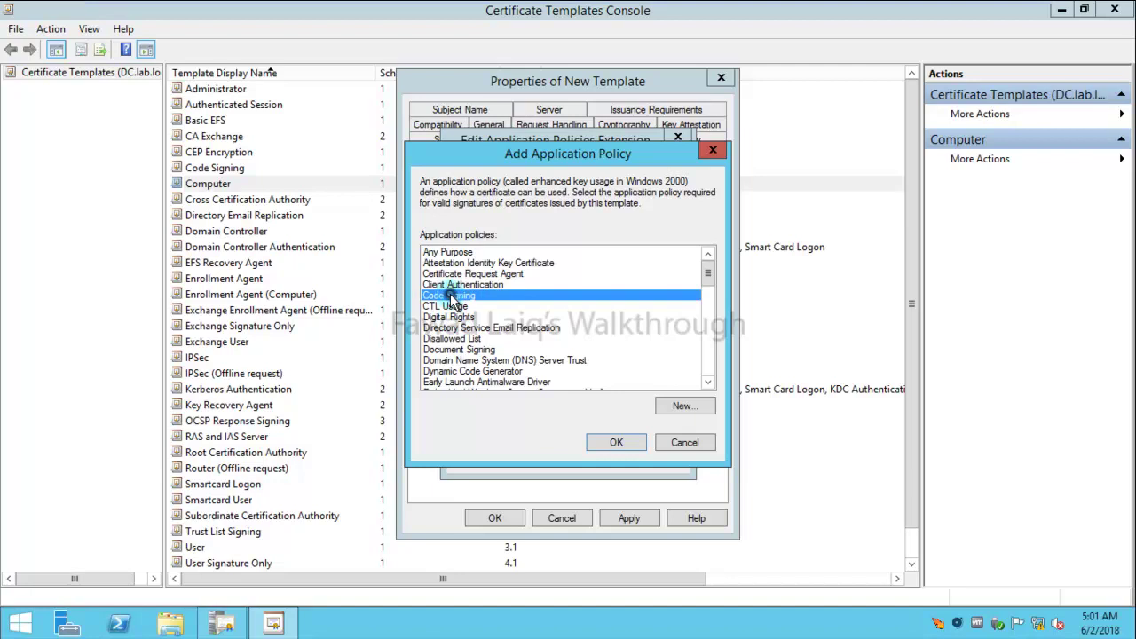
pyautogui.click(624, 444)
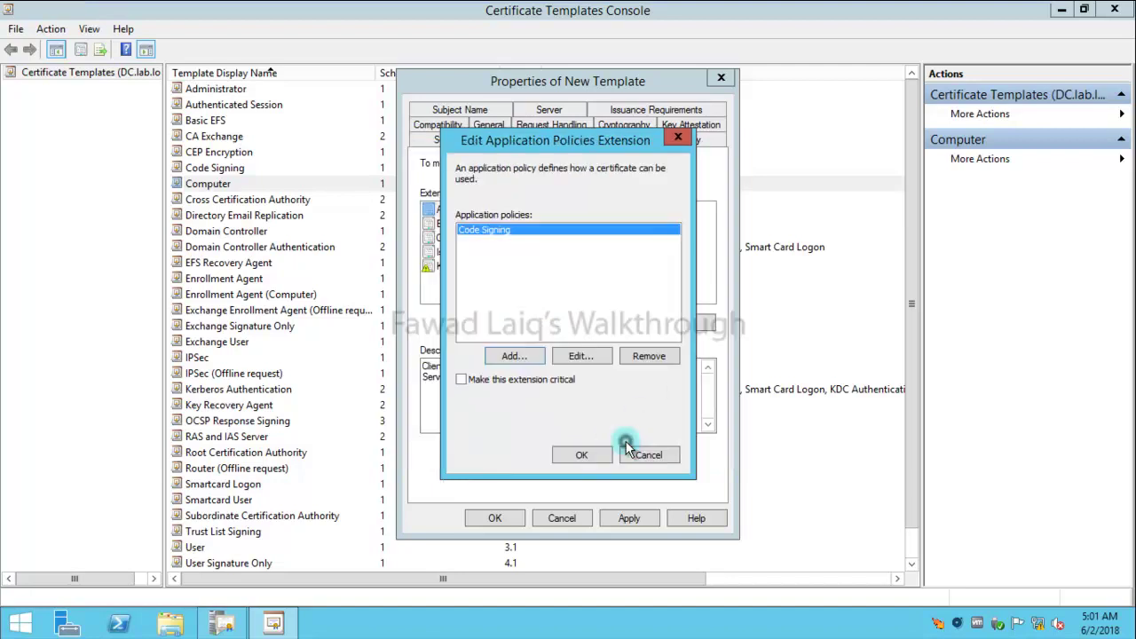
pyautogui.click(581, 455)
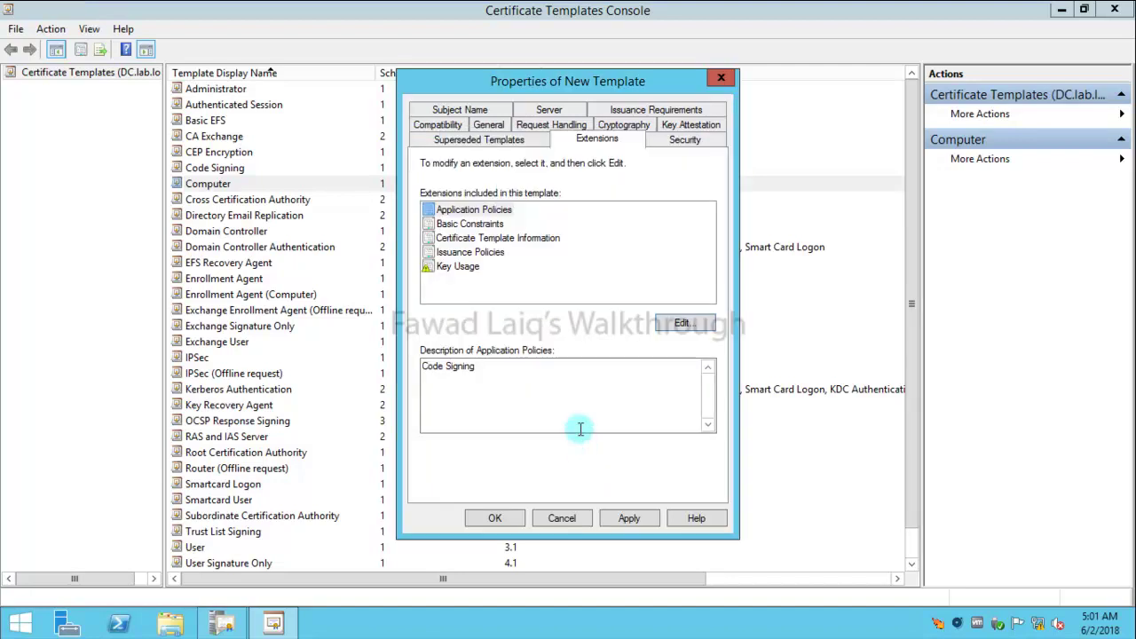
# Review Domain Admins and administrator security permissions, then save the DemoCodeSigning template.
pyautogui.click(686, 141)
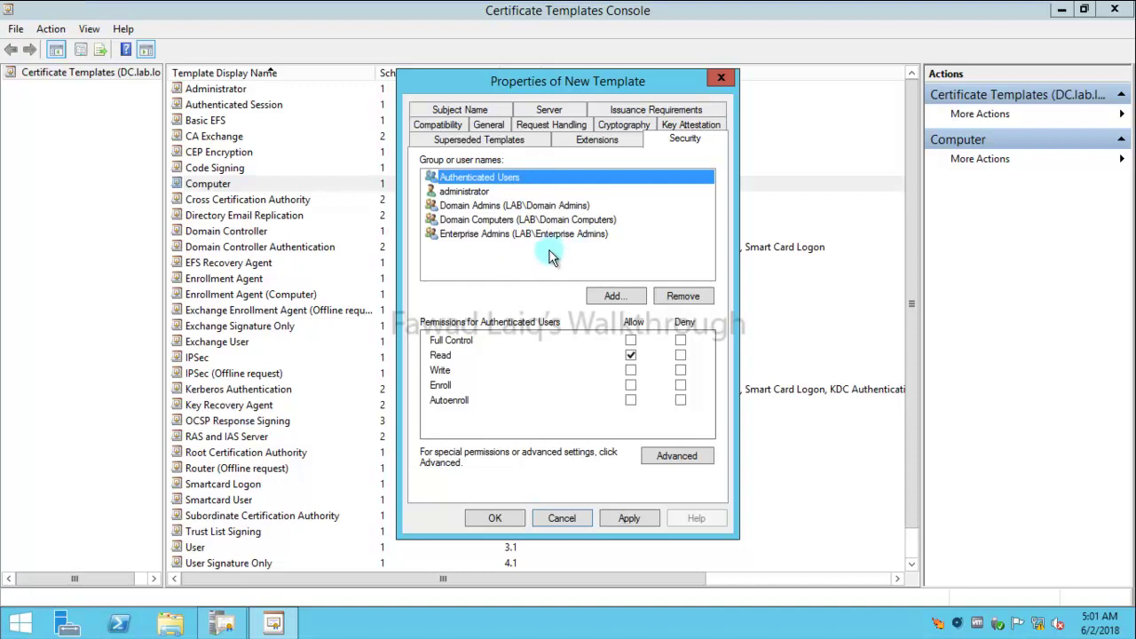
pyautogui.click(515, 208)
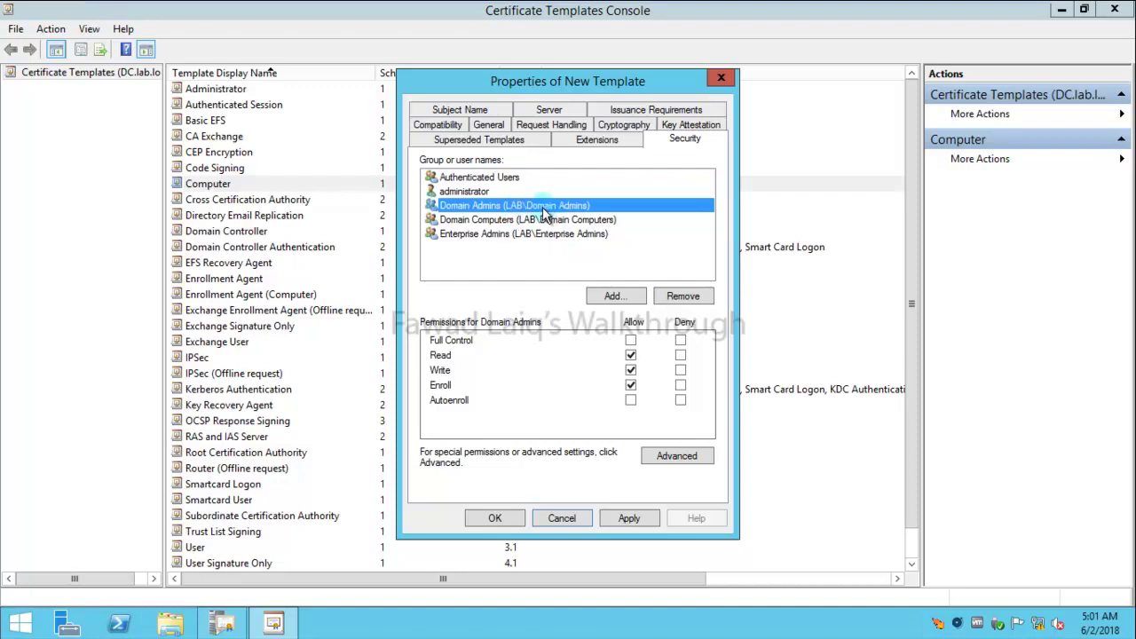
pyautogui.click(467, 195)
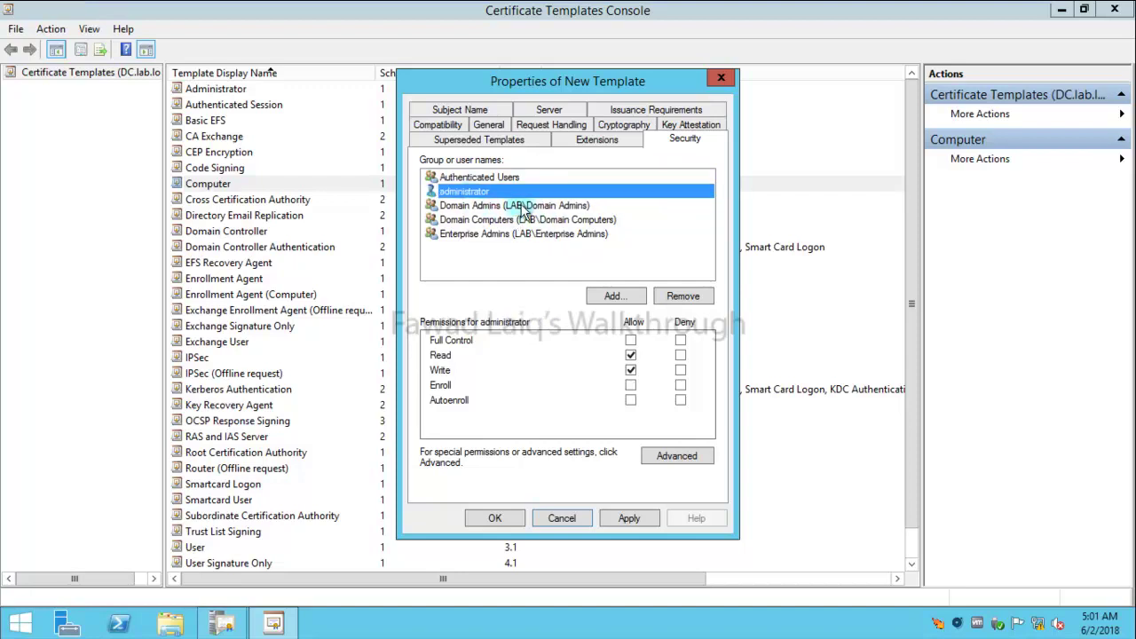
pyautogui.click(513, 208)
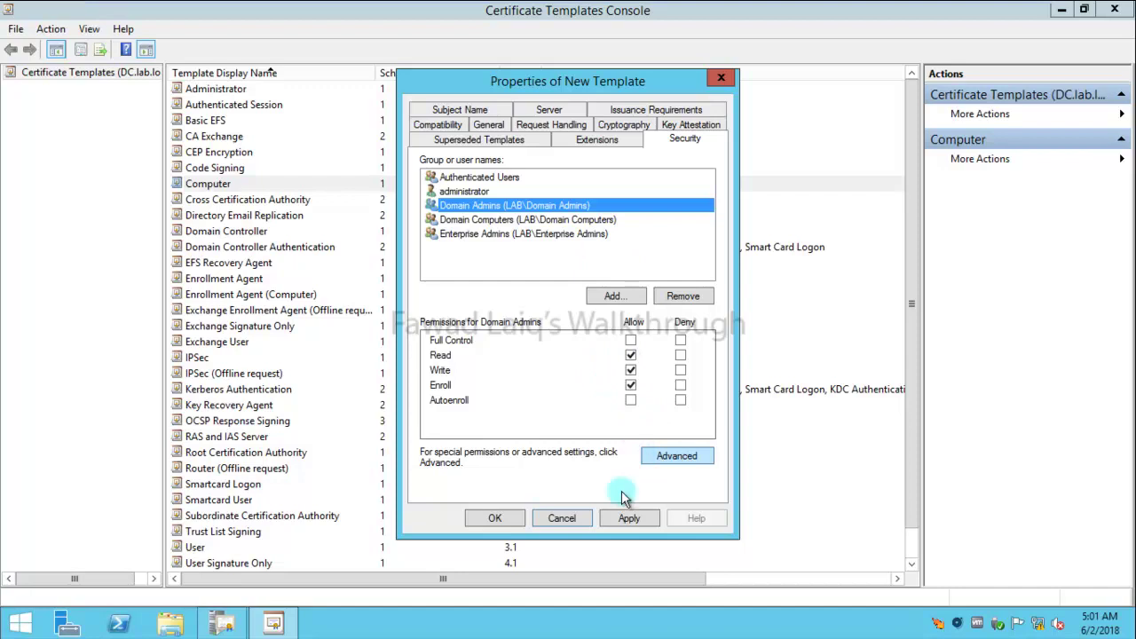
pyautogui.click(508, 519)
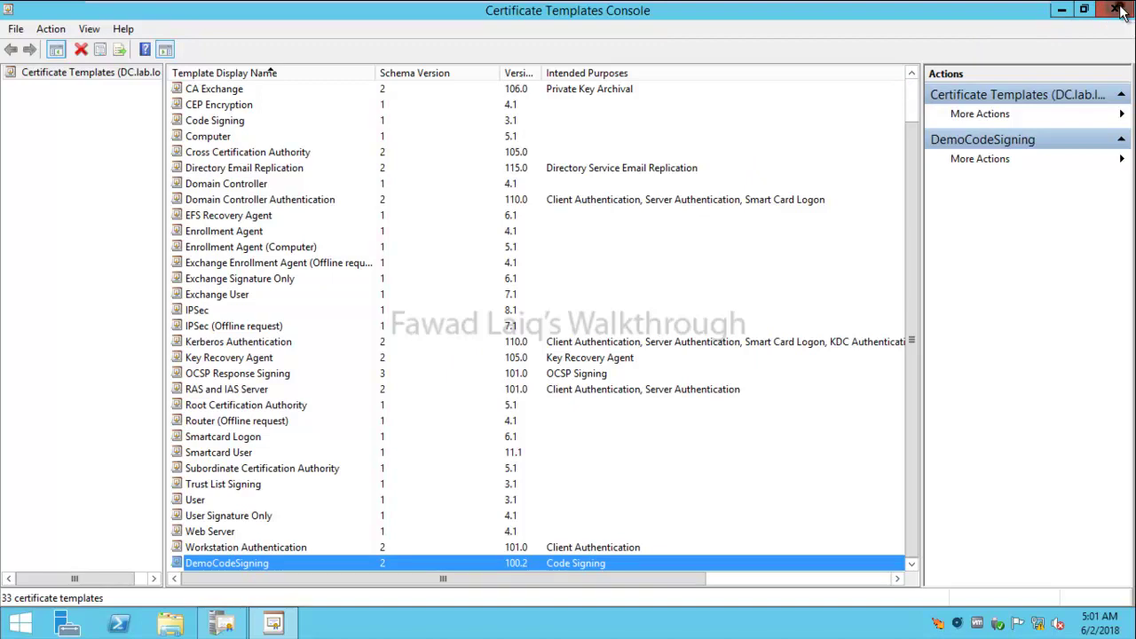
# Close the Certificate Templates Console and open the Run dialog from the Start menu.
pyautogui.click(1117, 10)
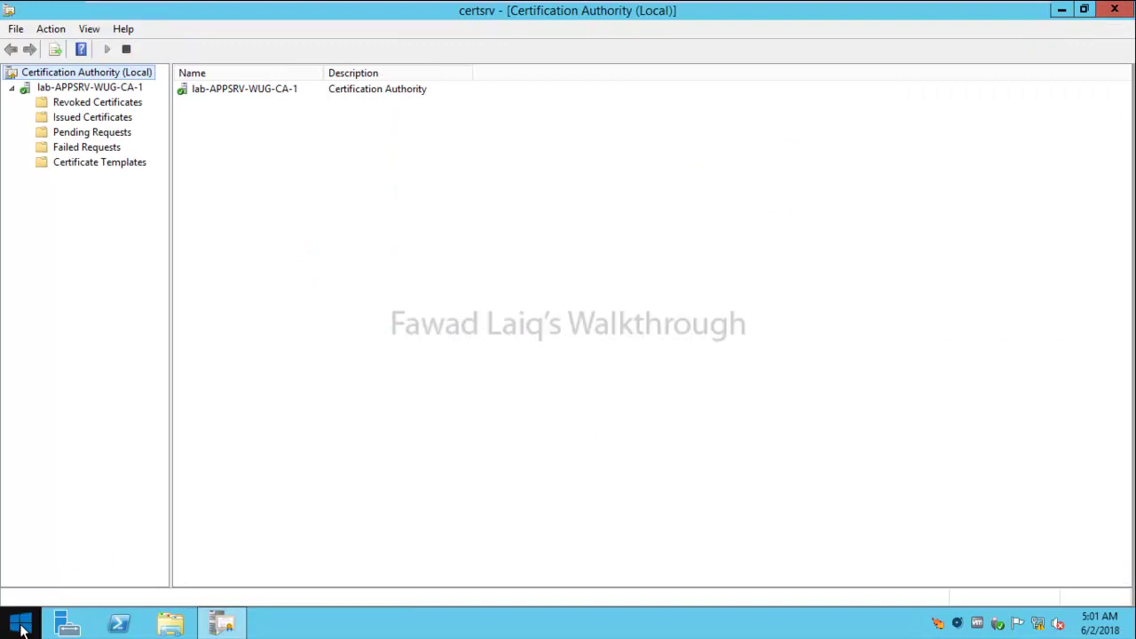
pyautogui.rightClick(21, 628)
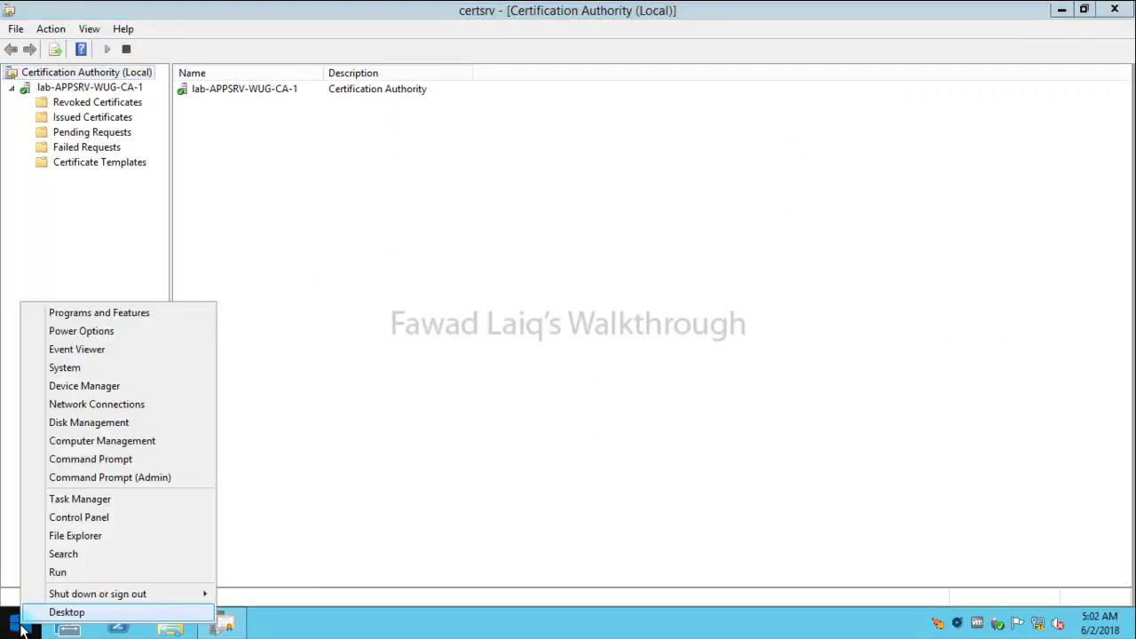
pyautogui.click(75, 572)
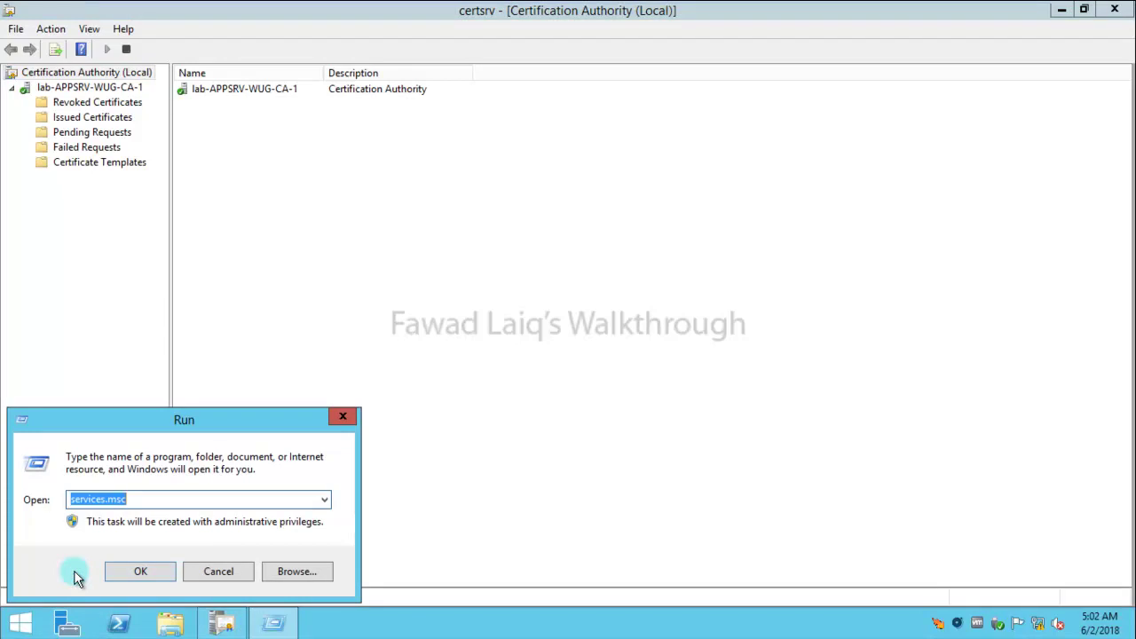
# Launch a blank console with mmc and bring up the Add or Remove Snap-ins list.
pyautogui.write('mmc')
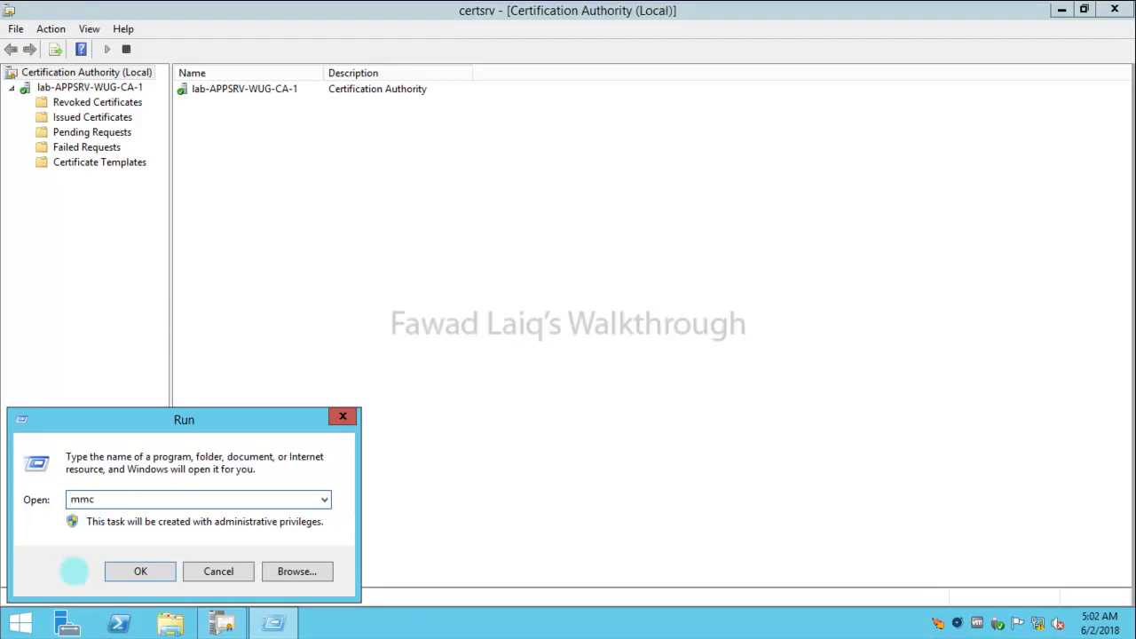
pyautogui.press('Return')
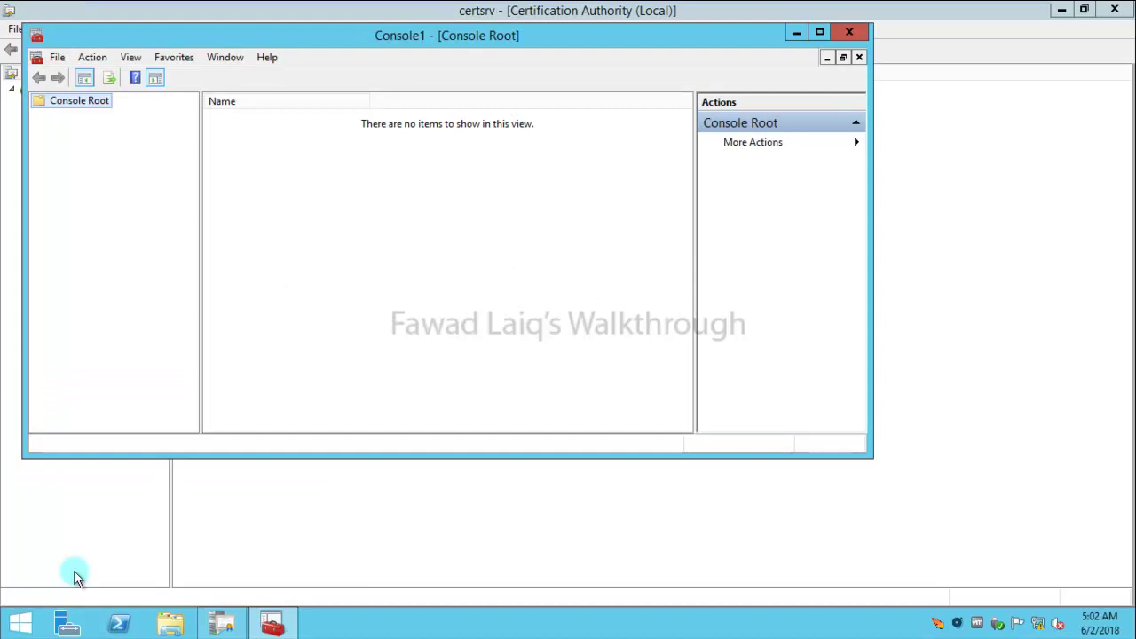
pyautogui.click(55, 59)
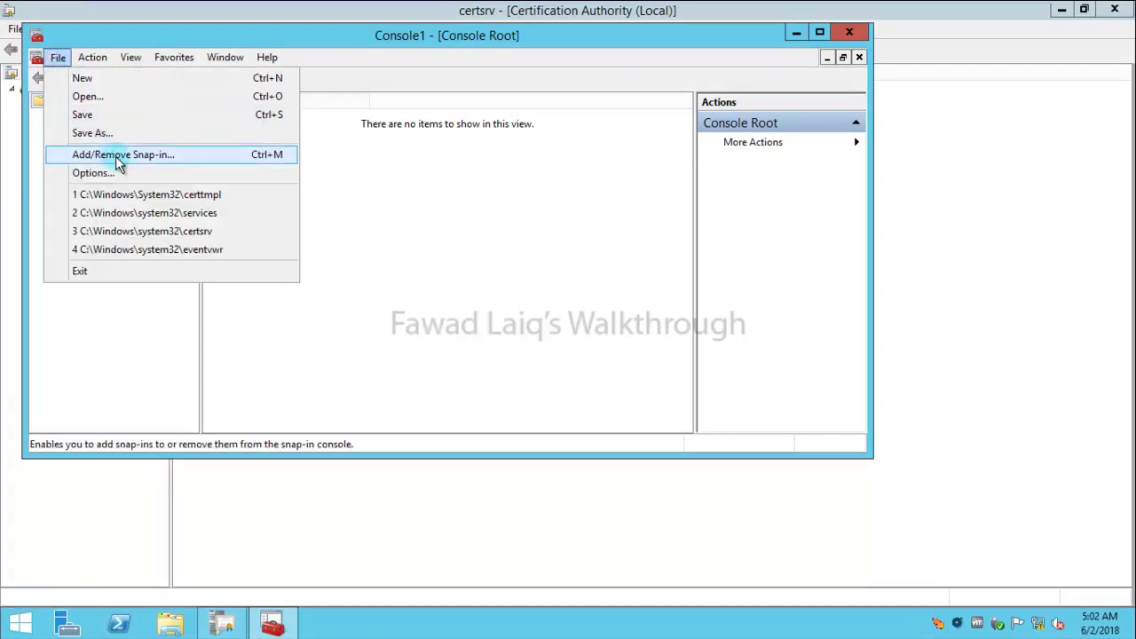
pyautogui.click(116, 156)
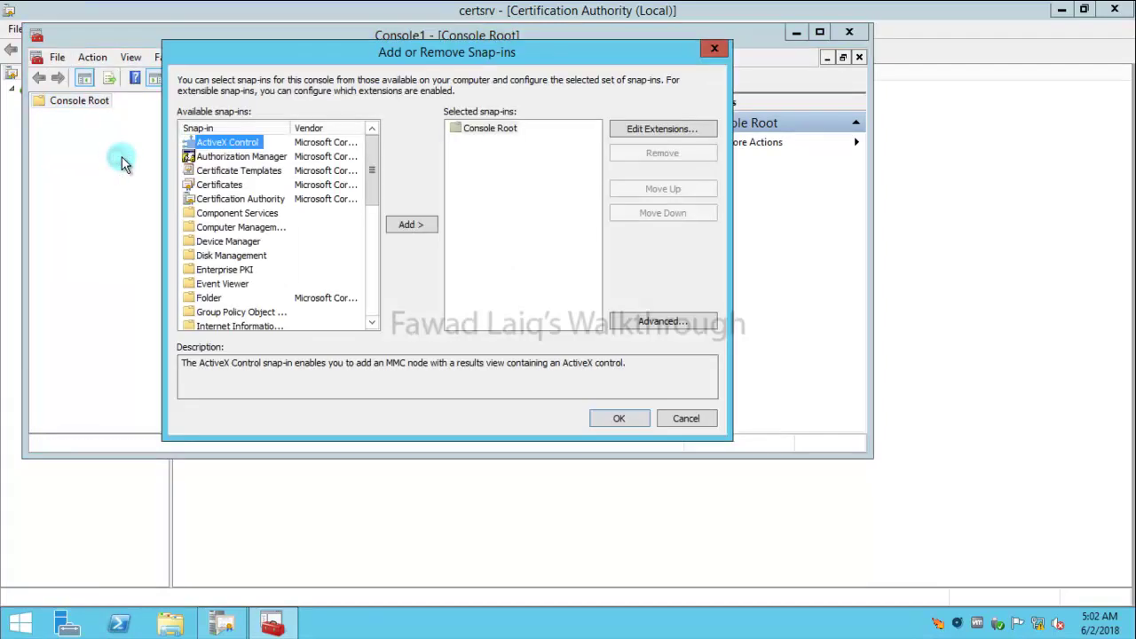
# Add the Certificates snap-in for the local computer account and confirm.
pyautogui.click(222, 184)
pyautogui.click(411, 227)
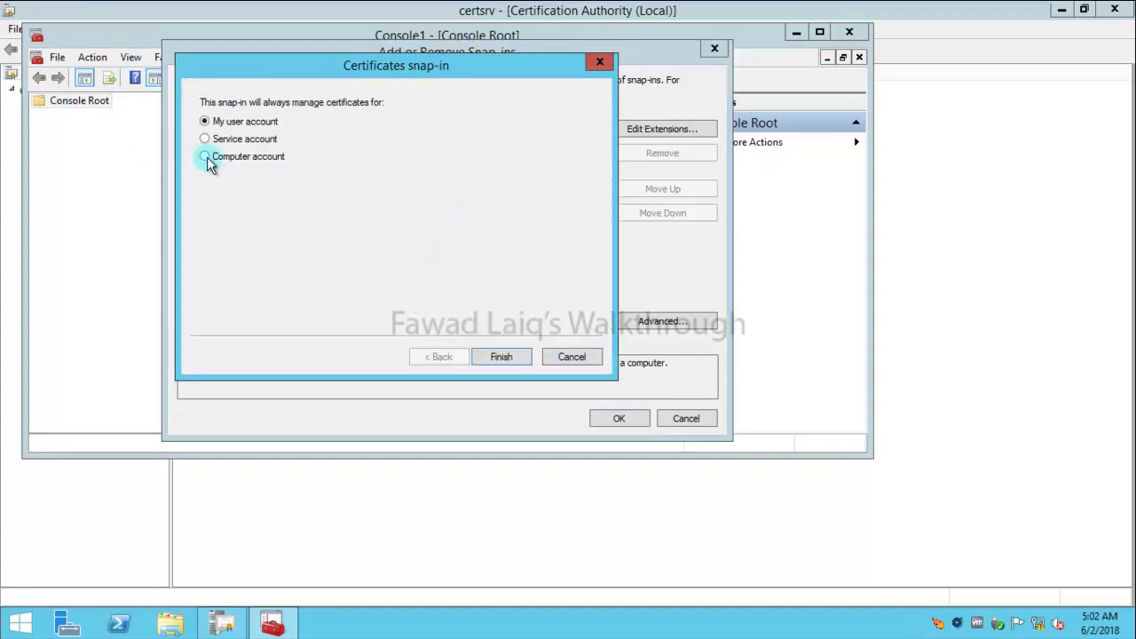
pyautogui.click(205, 157)
pyautogui.click(518, 357)
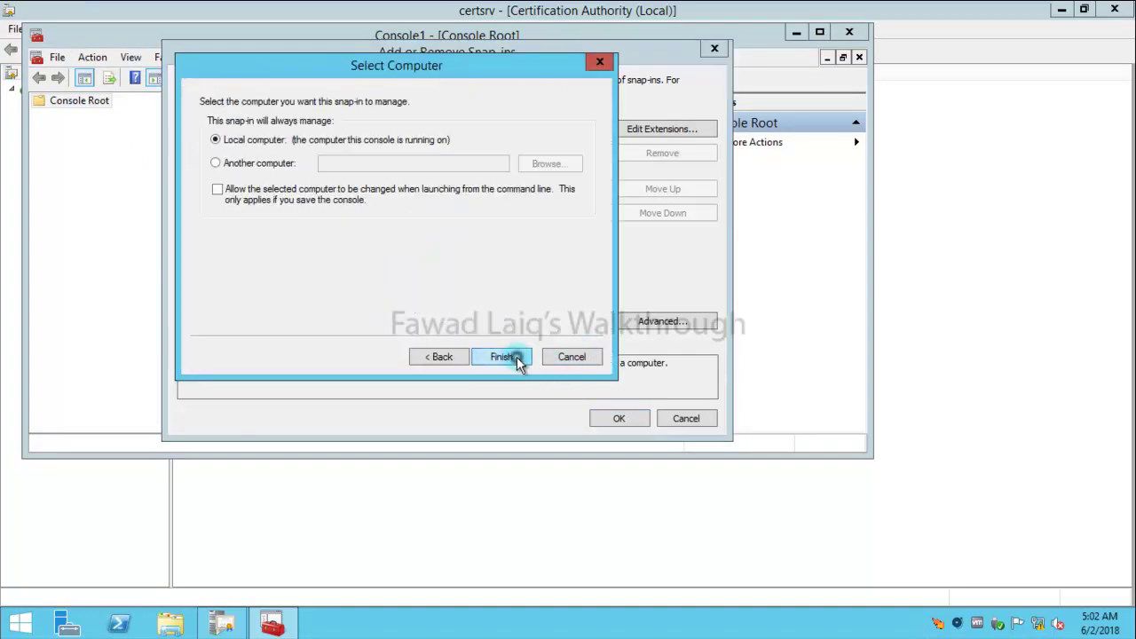
pyautogui.click(501, 359)
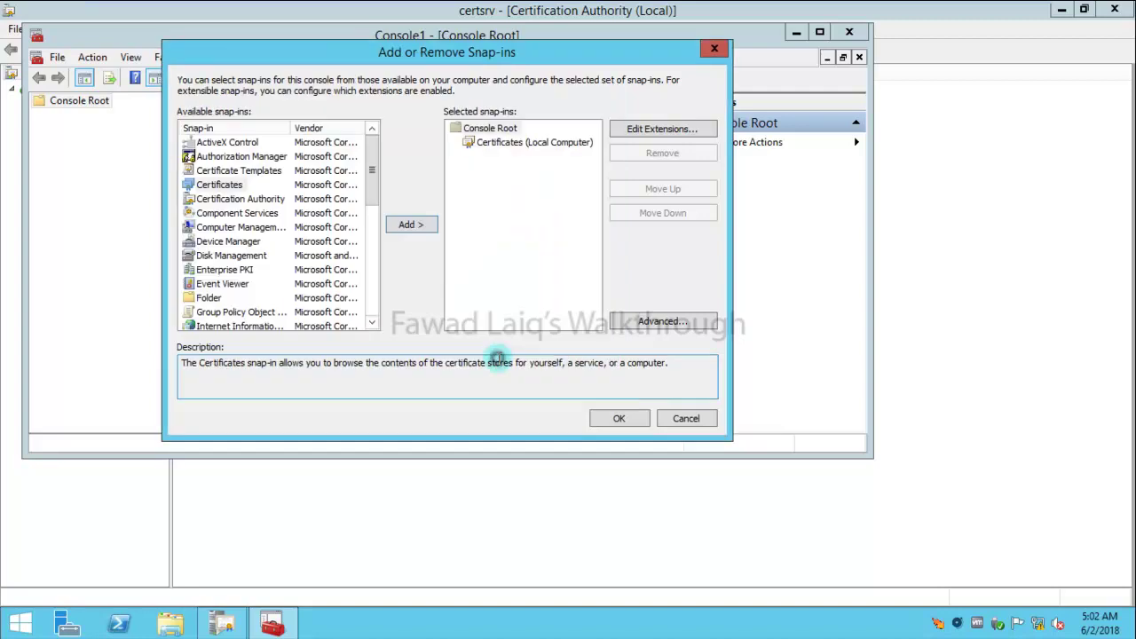
pyautogui.click(619, 419)
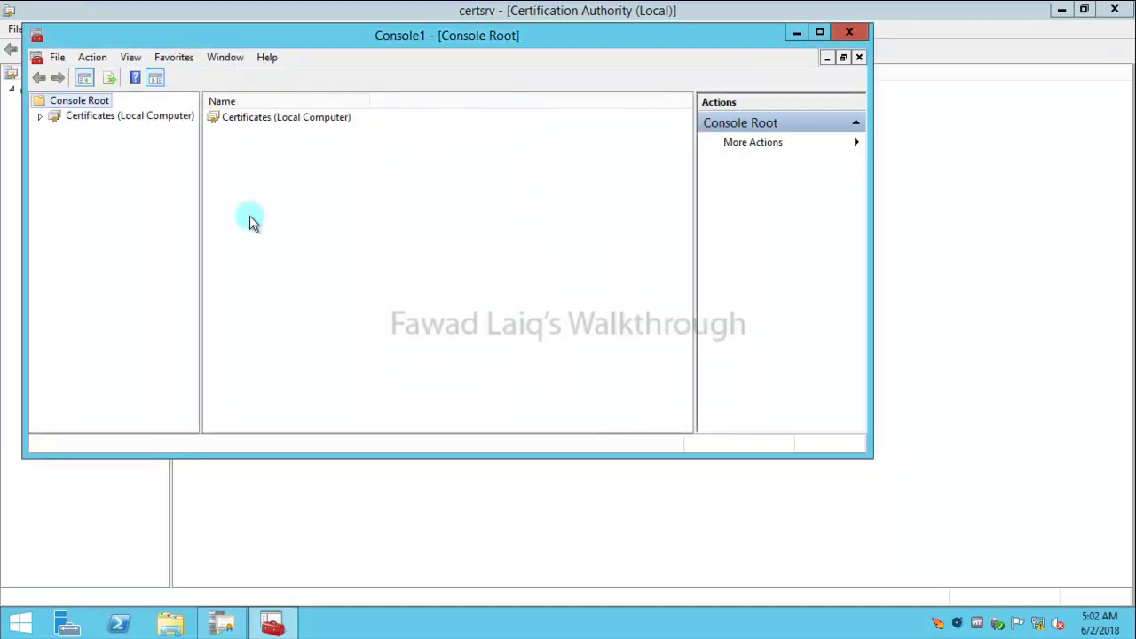
pyautogui.click(38, 118)
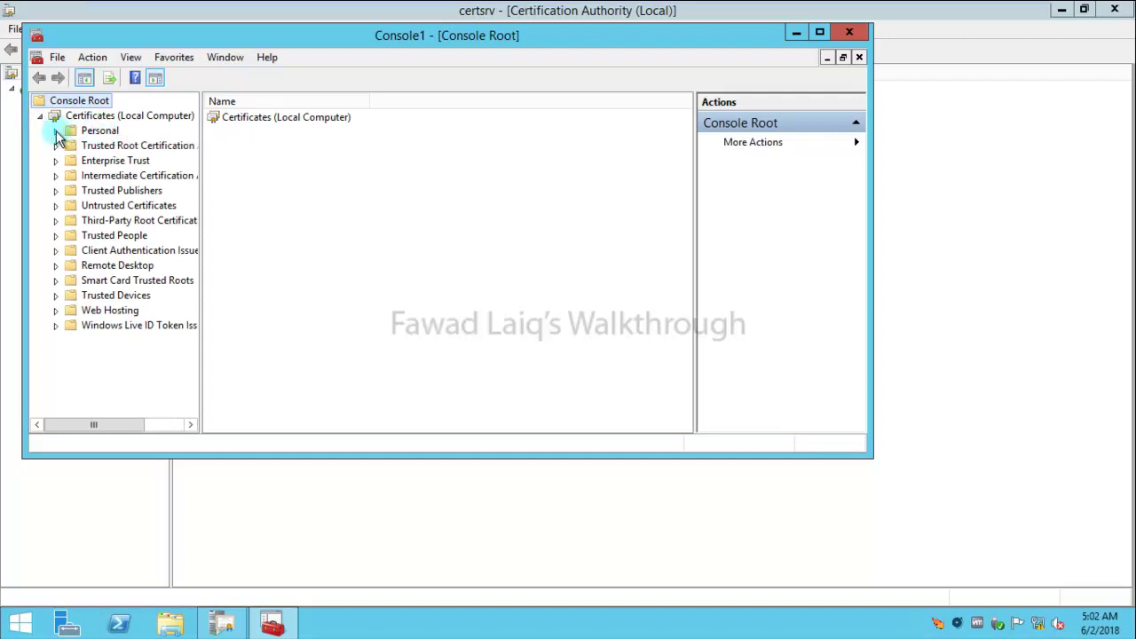
pyautogui.click(56, 131)
pyautogui.click(122, 147)
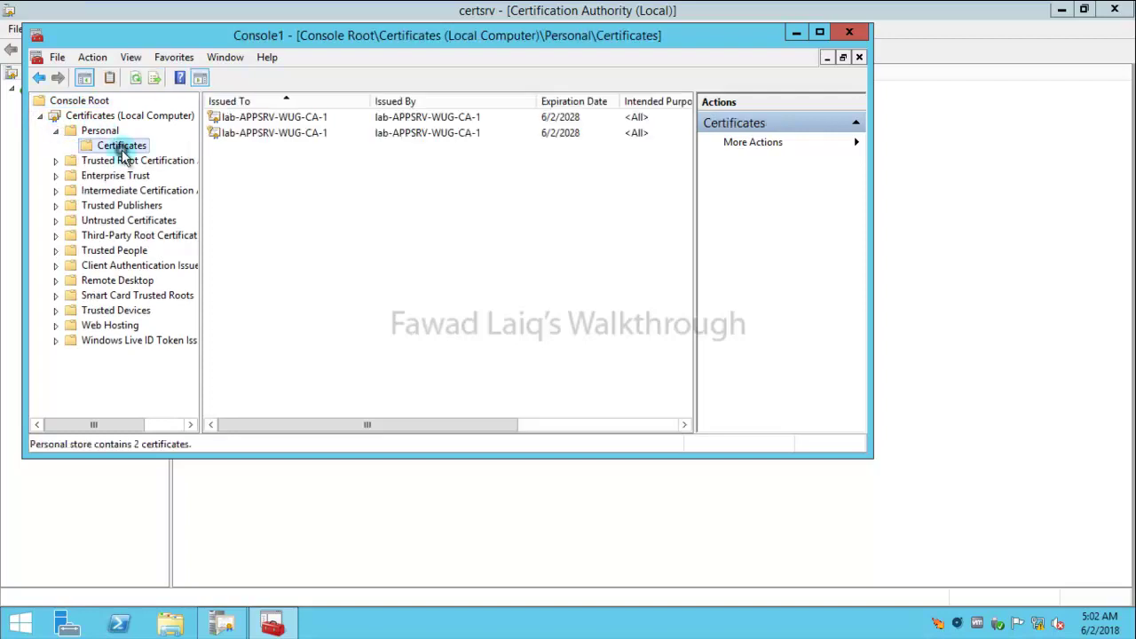
pyautogui.rightClick(296, 229)
pyautogui.moveTo(380, 240)
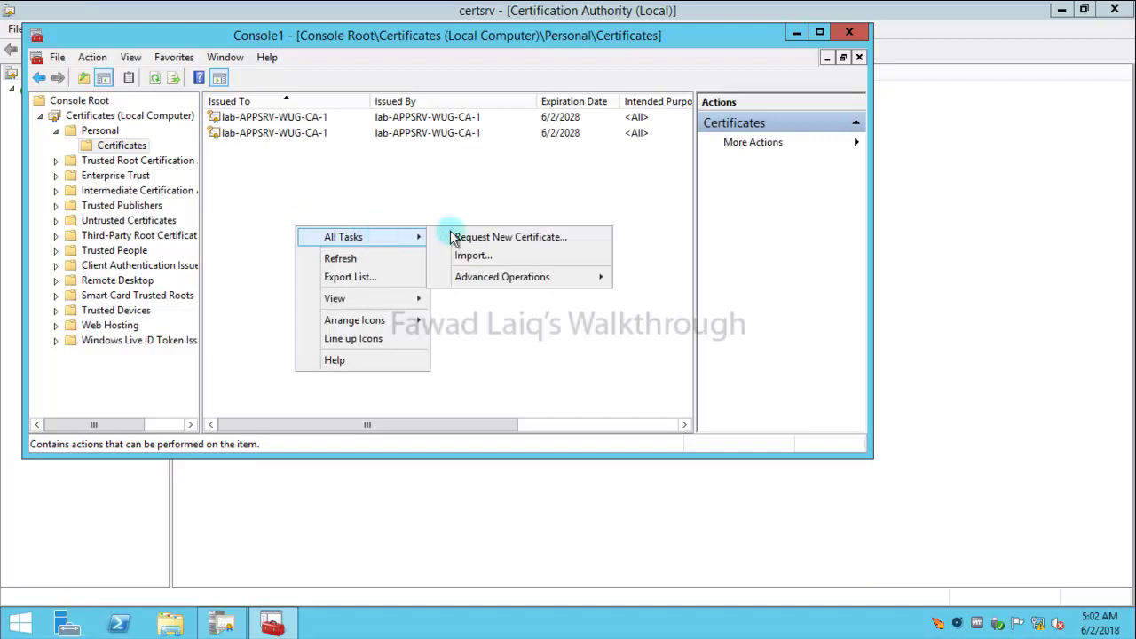
pyautogui.click(499, 244)
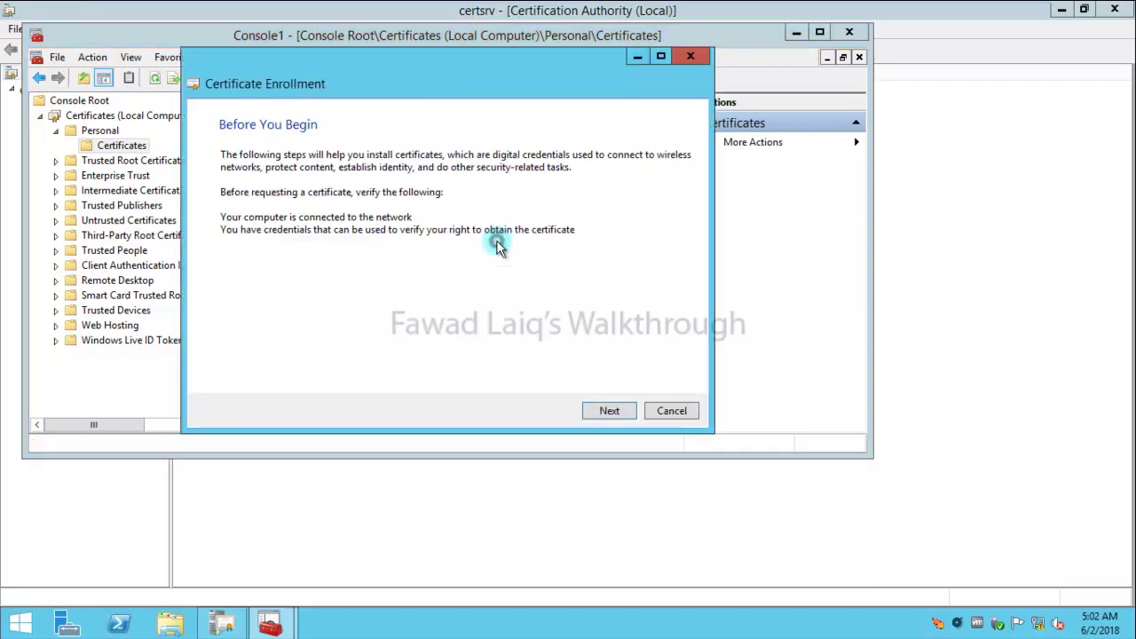
pyautogui.click(610, 412)
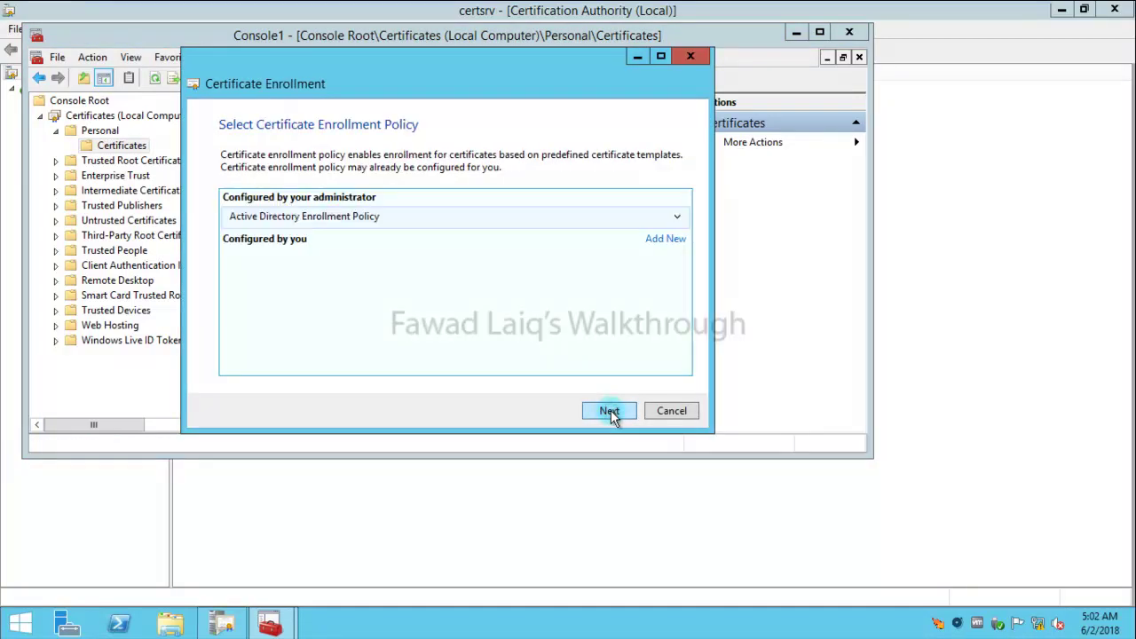
pyautogui.click(612, 416)
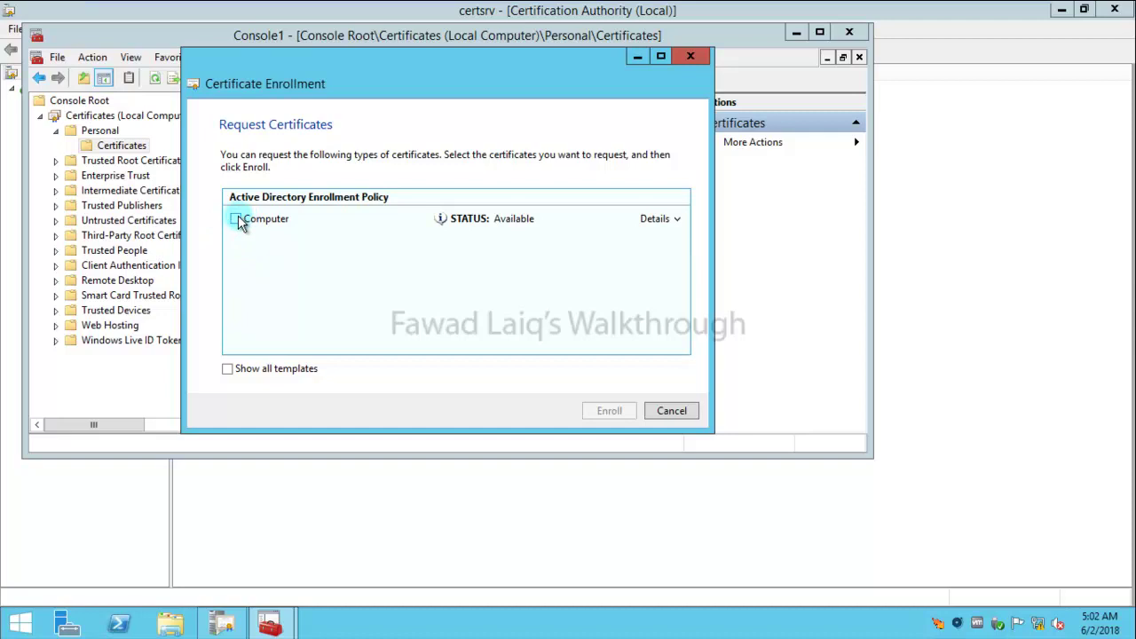
pyautogui.click(678, 219)
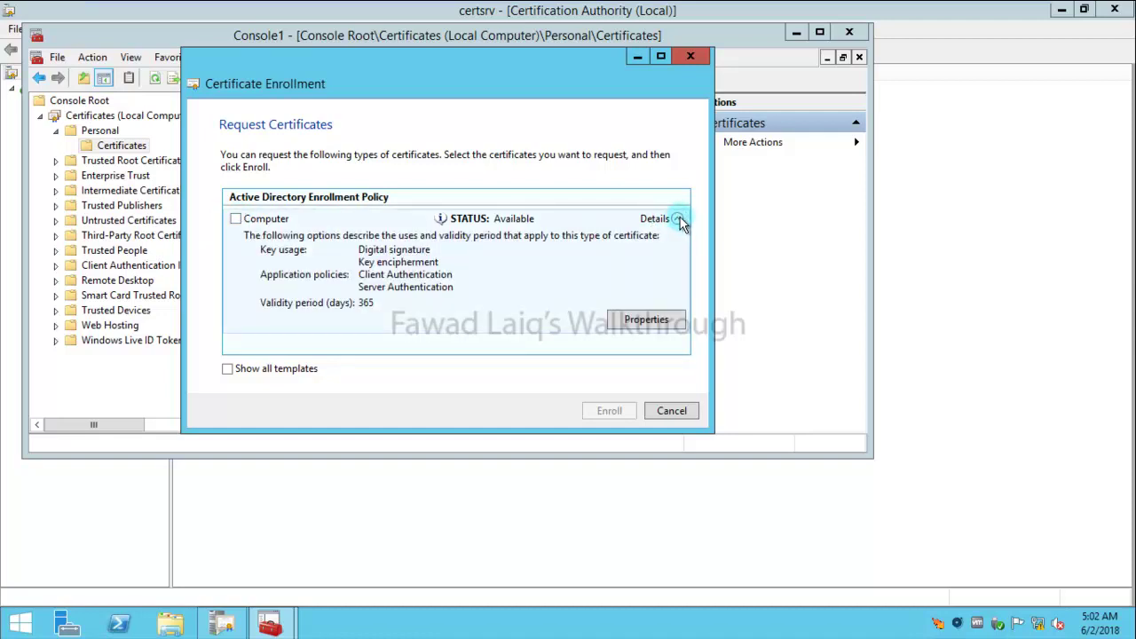
pyautogui.click(678, 219)
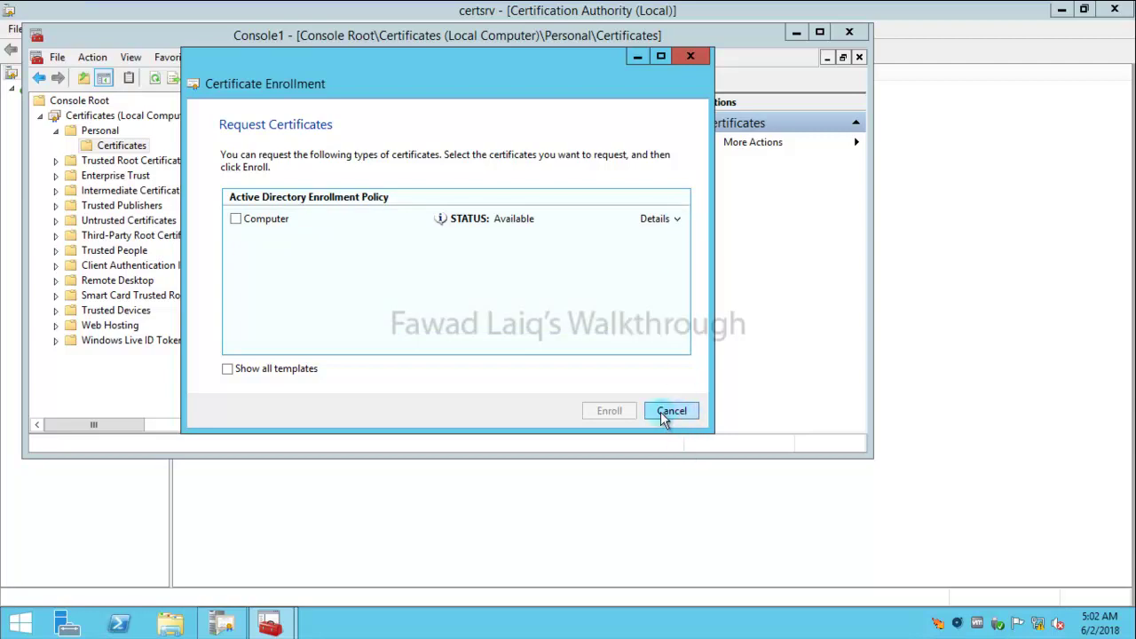
pyautogui.click(689, 57)
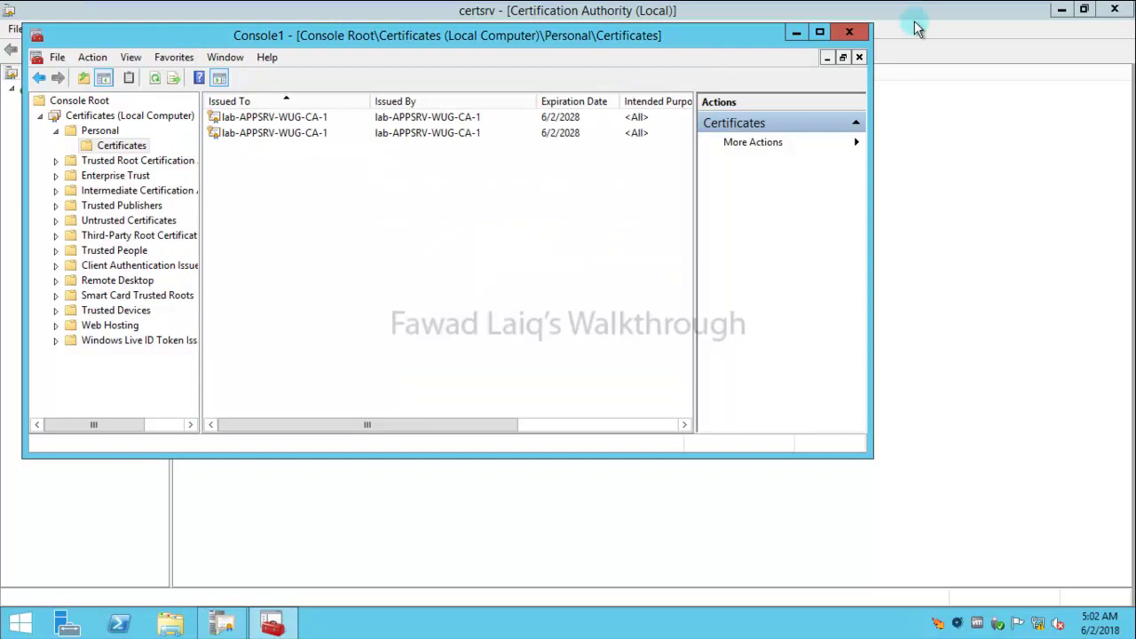
# Switch windows so the Certification Authority console is in front.
pyautogui.click(796, 33)
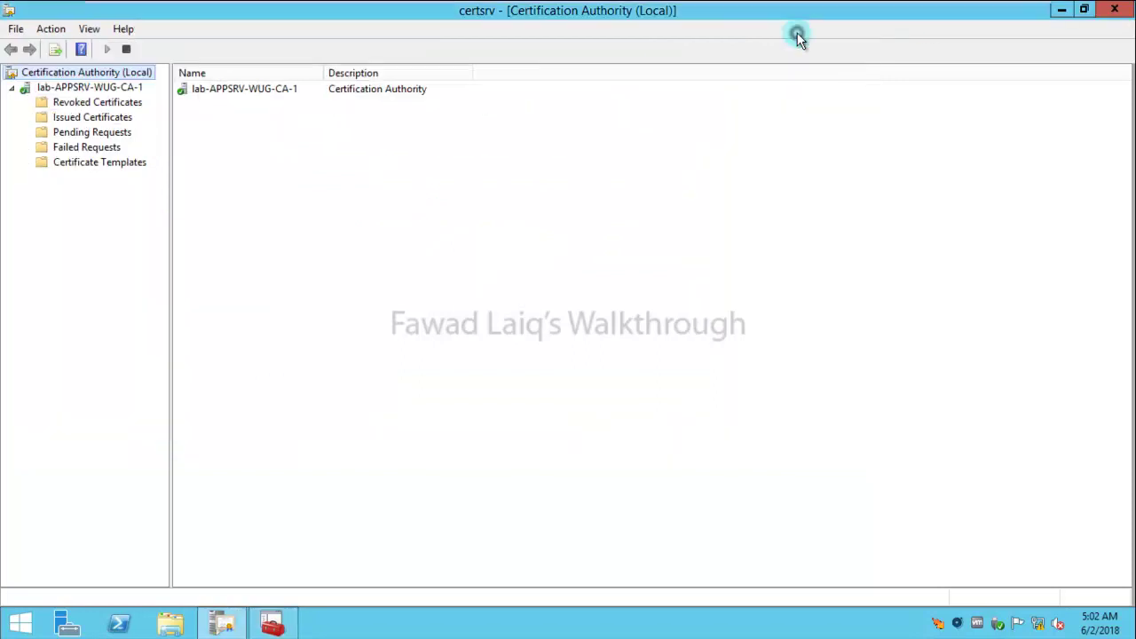
pyautogui.click(217, 627)
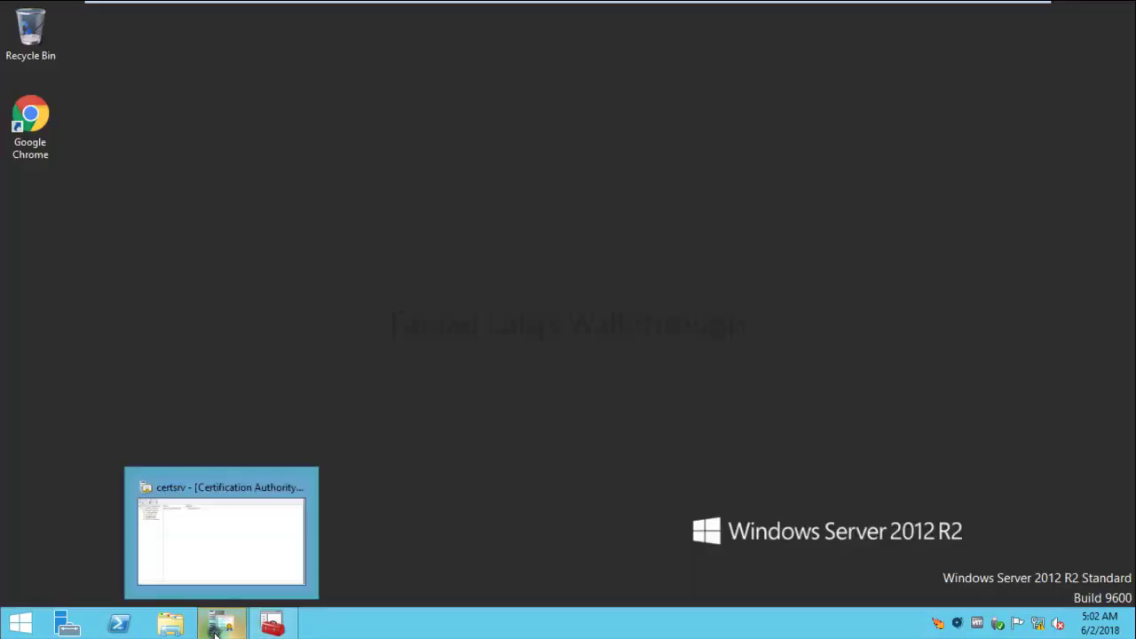
pyautogui.click(218, 628)
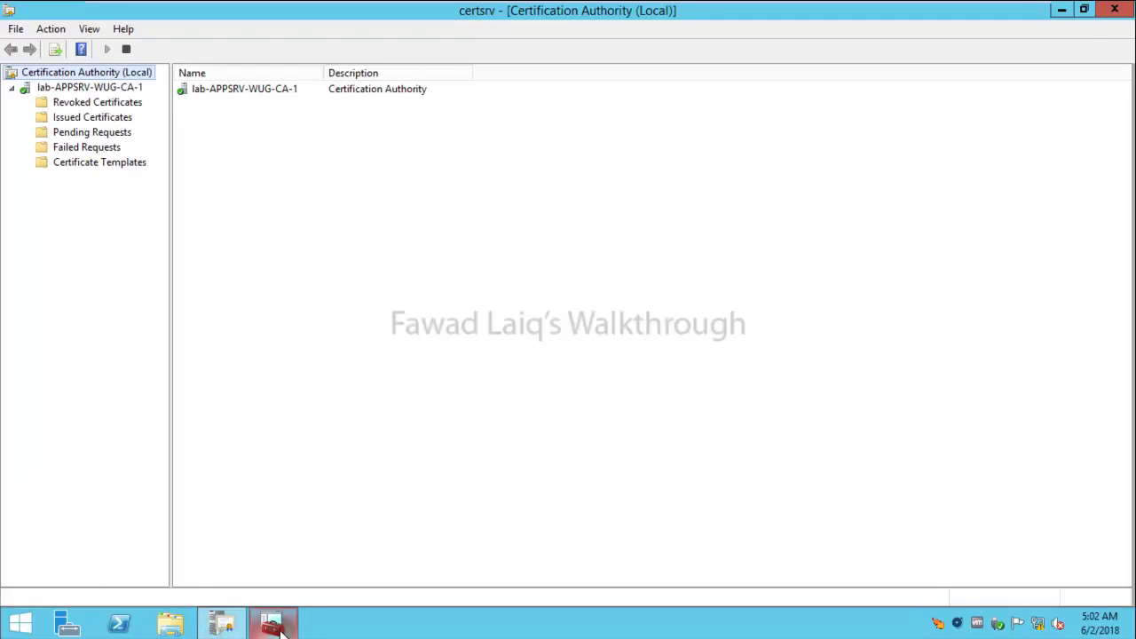
pyautogui.click(275, 628)
pyautogui.click(275, 627)
# Issue DemoCodeSigning through New > Certificate Template to Issue under Certificate Templates.
pyautogui.click(110, 164)
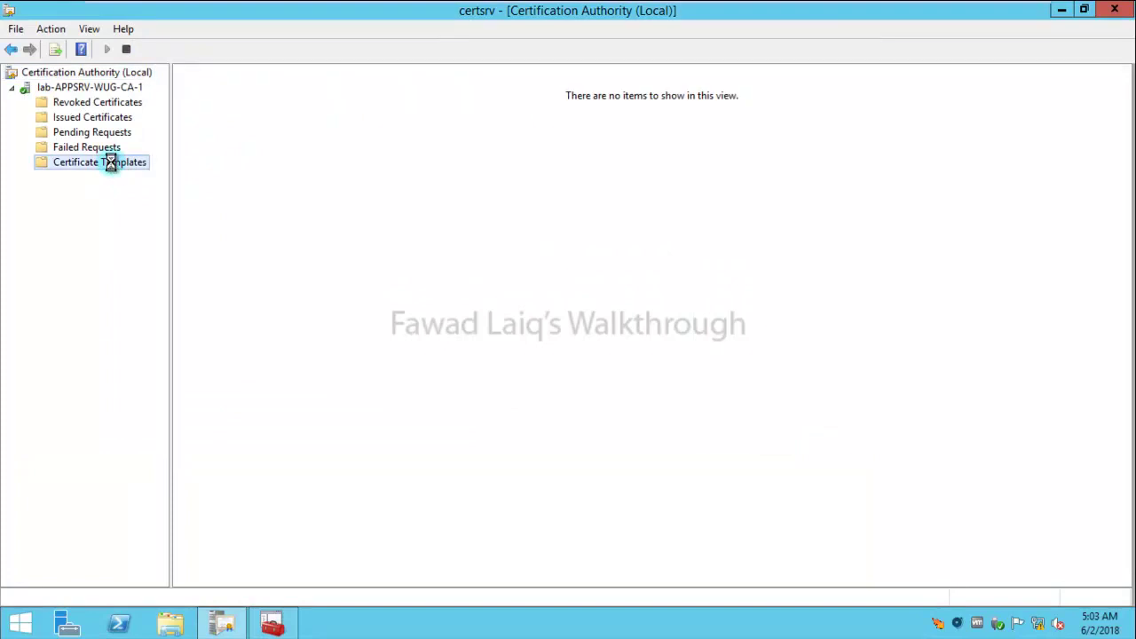
pyautogui.rightClick(110, 164)
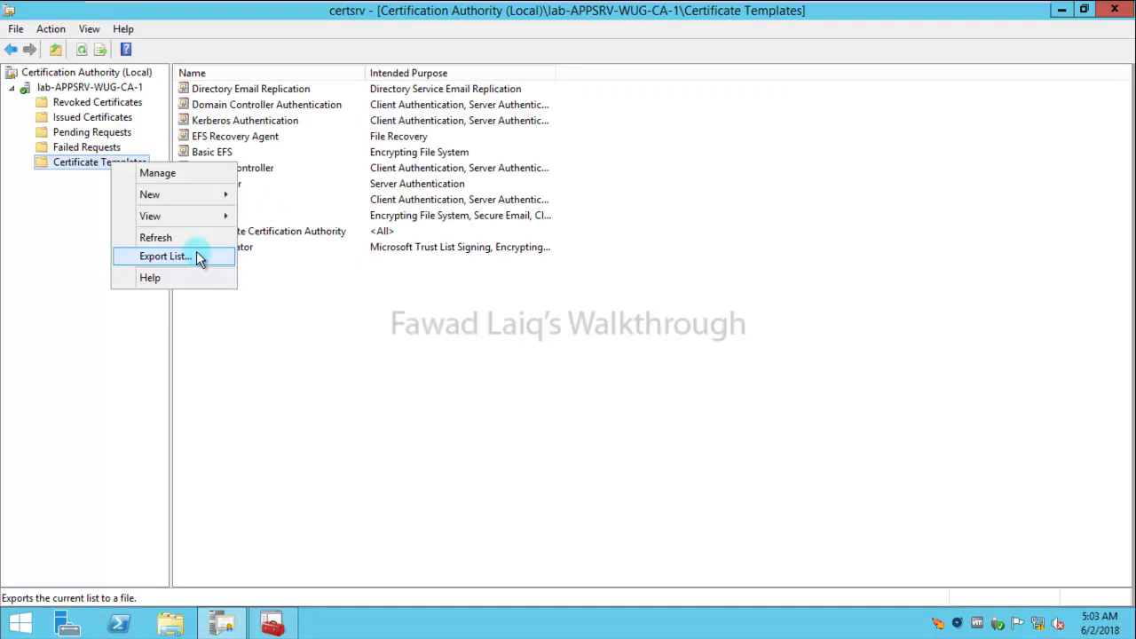
pyautogui.click(318, 404)
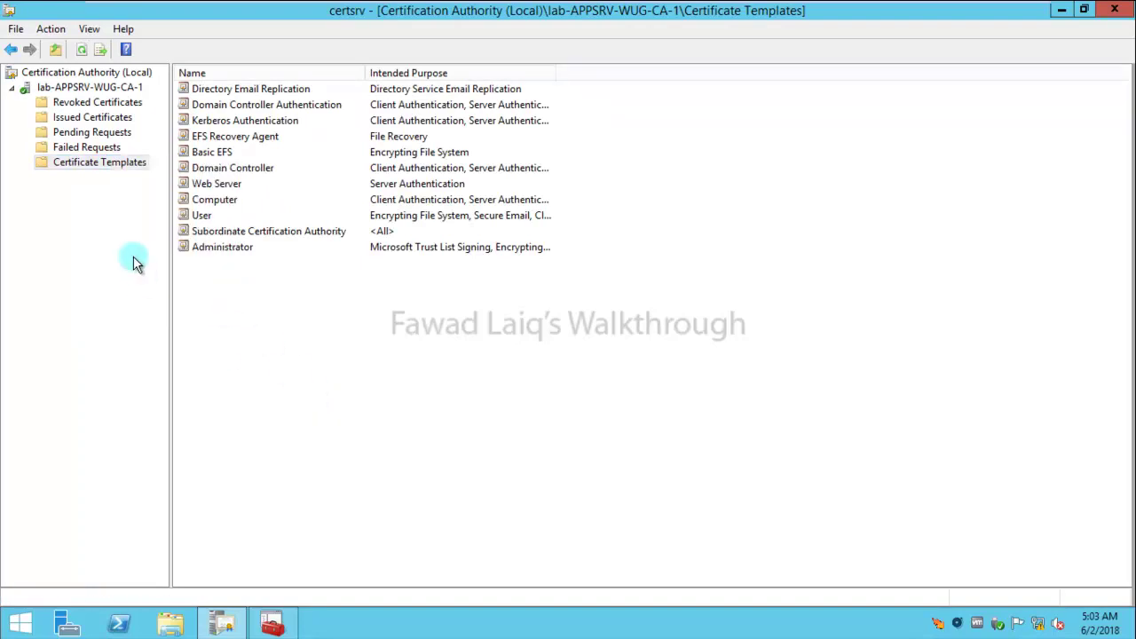
pyautogui.rightClick(113, 174)
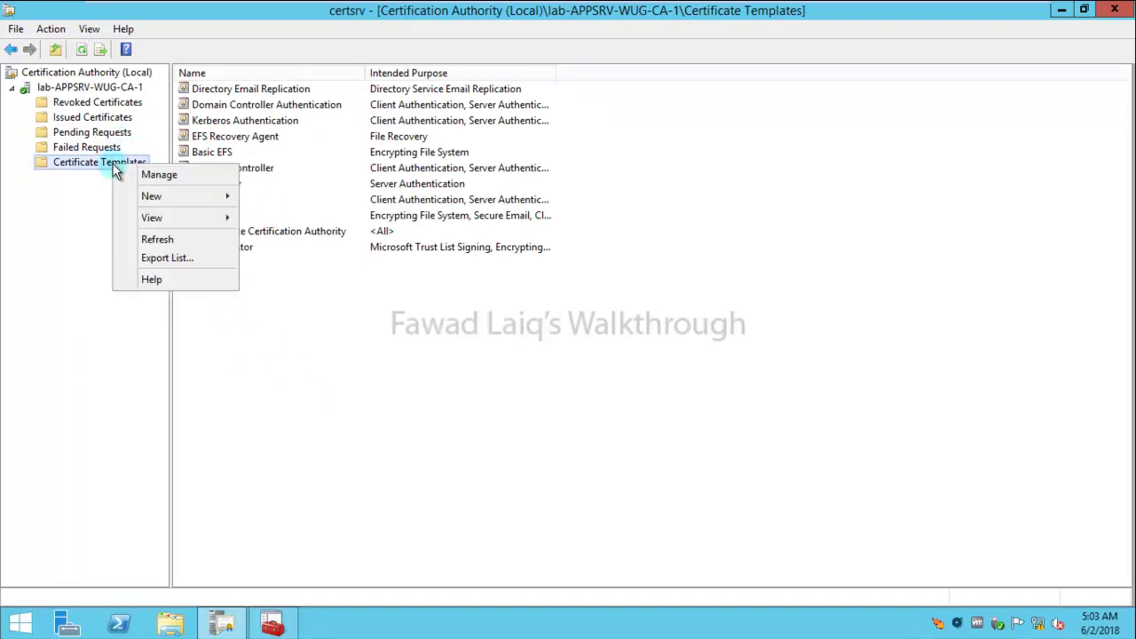
pyautogui.moveTo(202, 203)
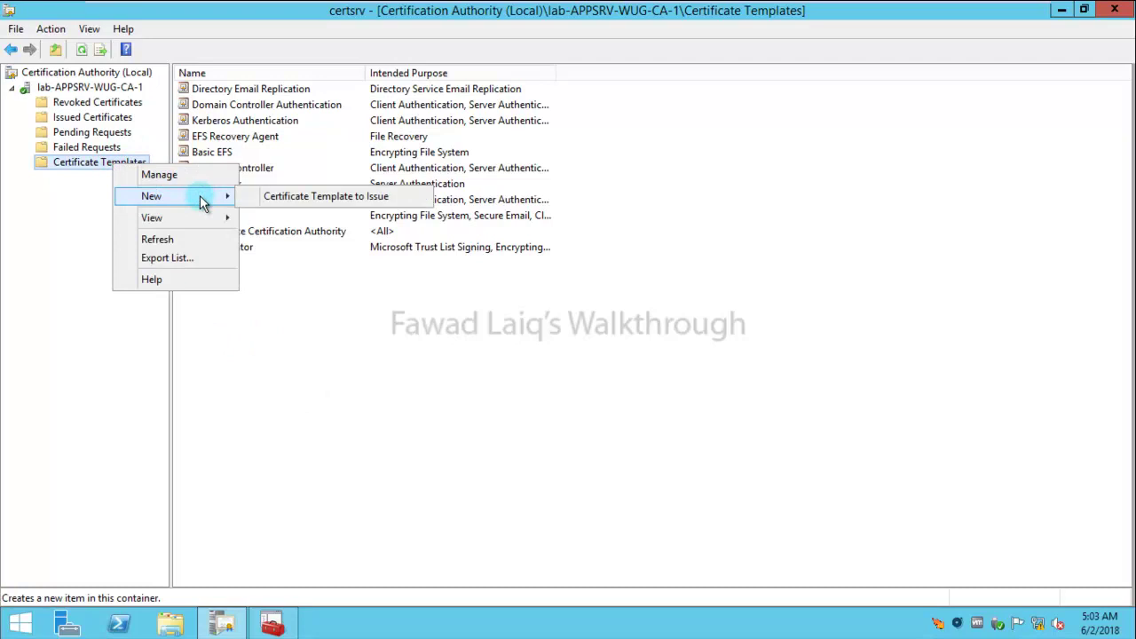
pyautogui.click(320, 201)
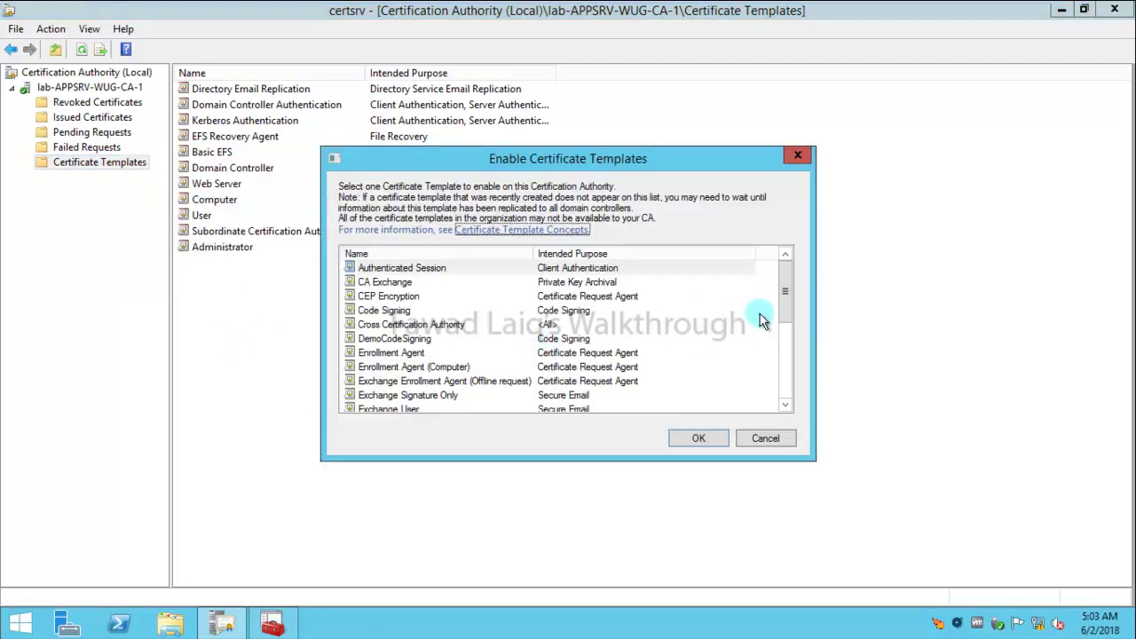
pyautogui.click(417, 340)
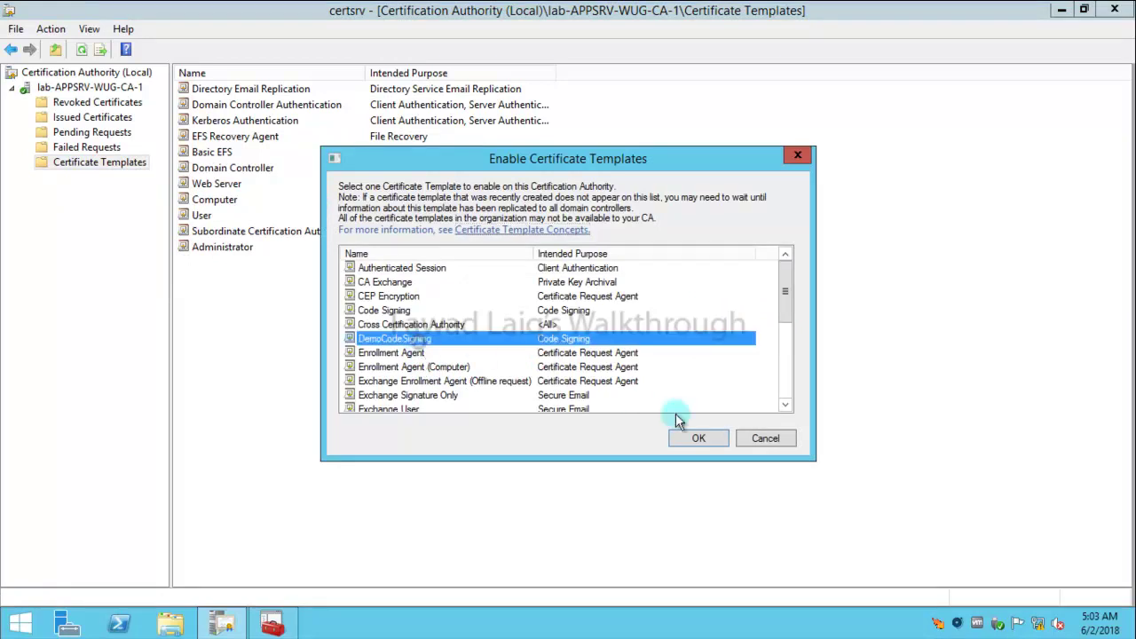
pyautogui.click(701, 438)
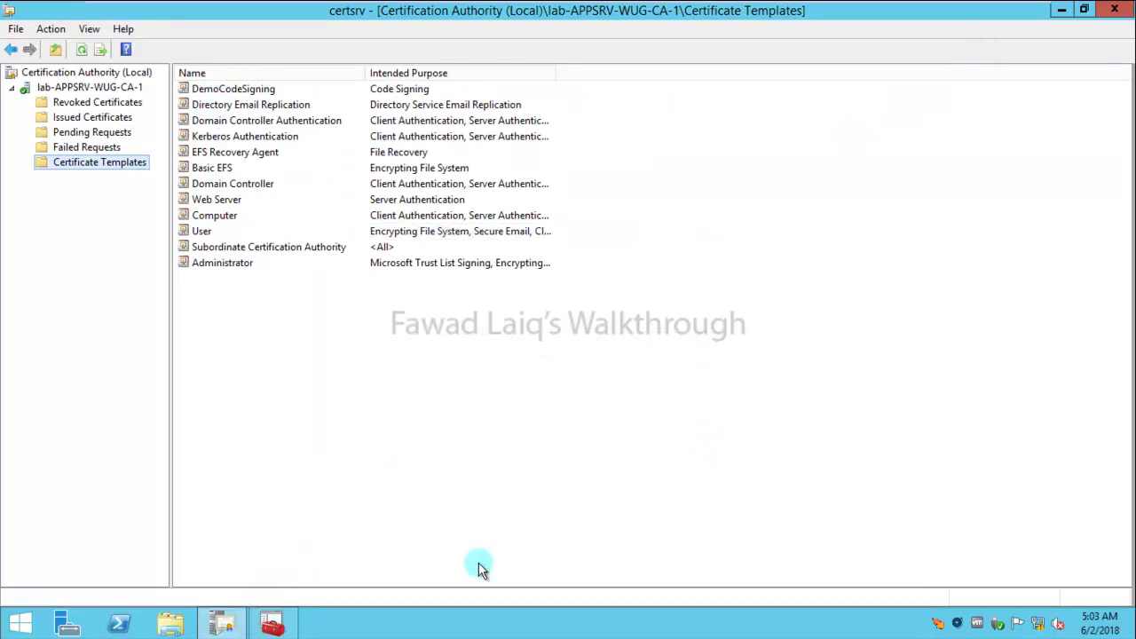
# Request a new certificate with the DemoCodeSigning template and enroll it into the Personal store.
pyautogui.click(282, 625)
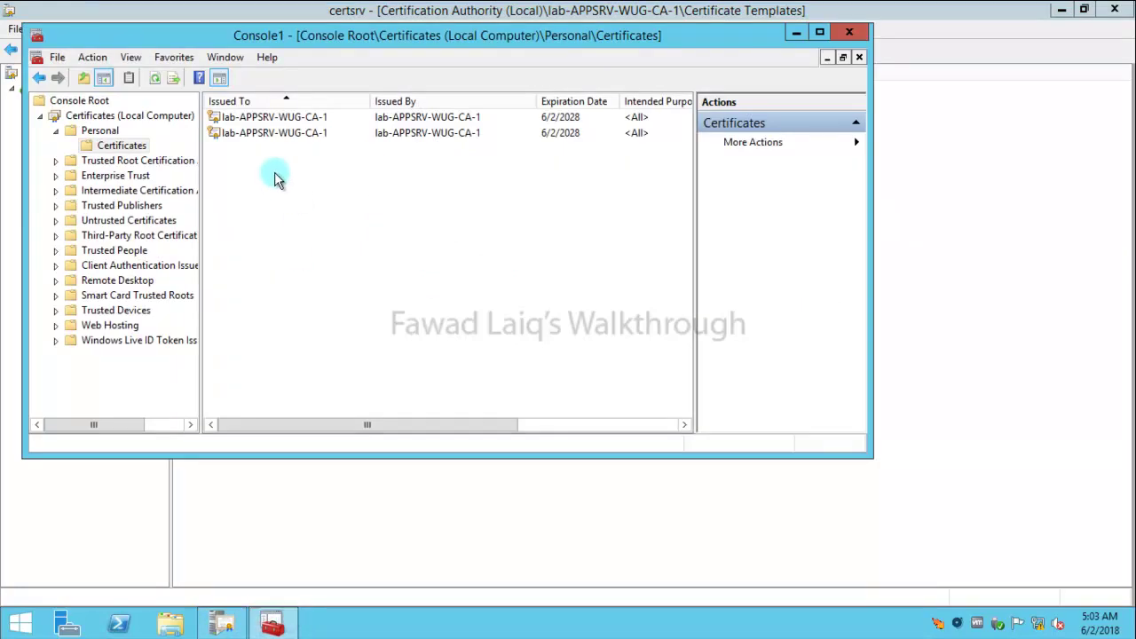
pyautogui.rightClick(275, 178)
pyautogui.moveTo(355, 185)
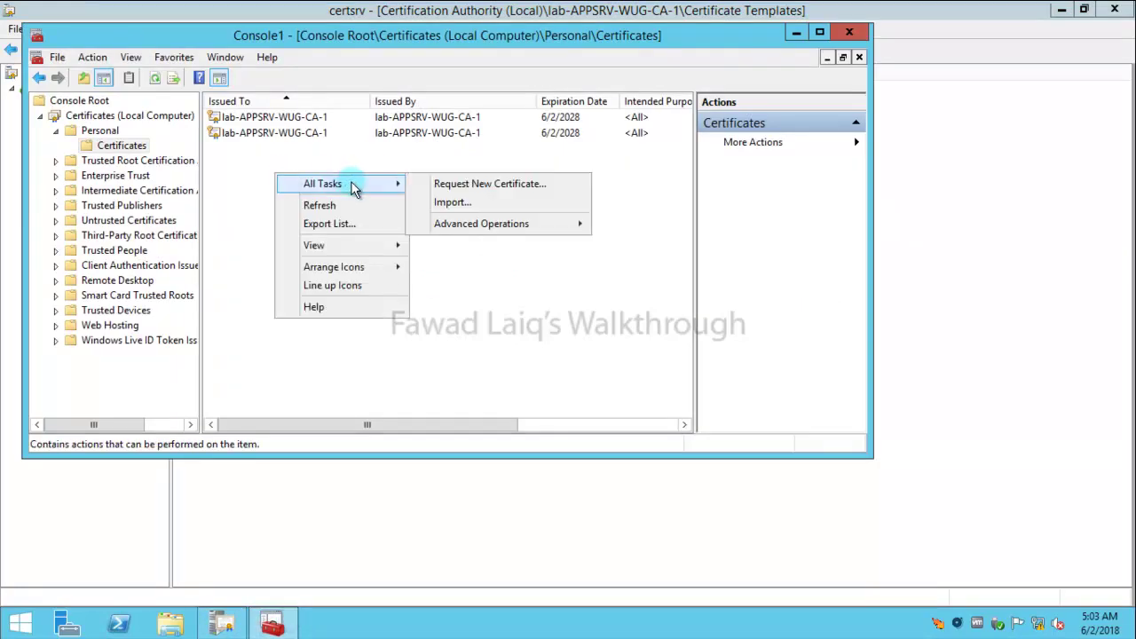
pyautogui.click(486, 185)
pyautogui.click(609, 410)
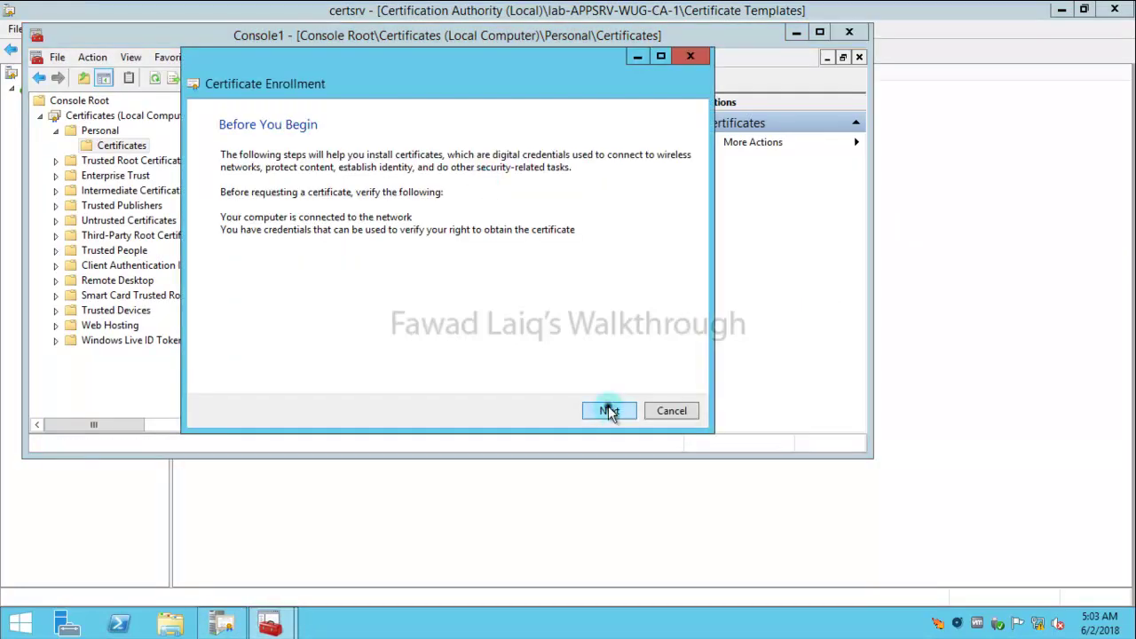
pyautogui.click(609, 410)
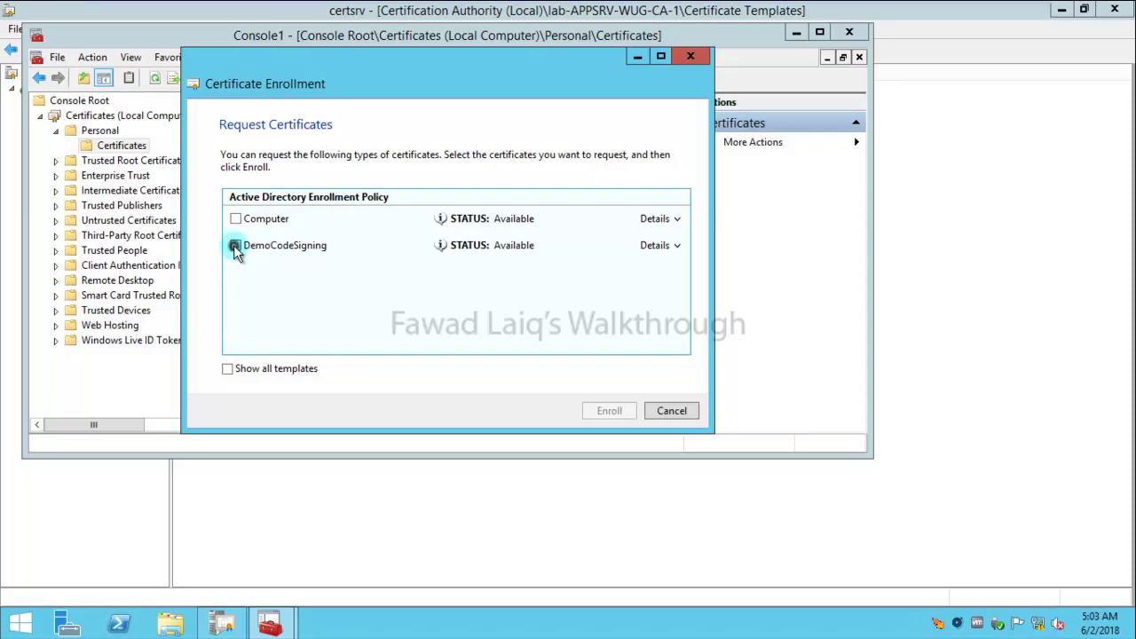
pyautogui.click(234, 245)
pyautogui.click(611, 411)
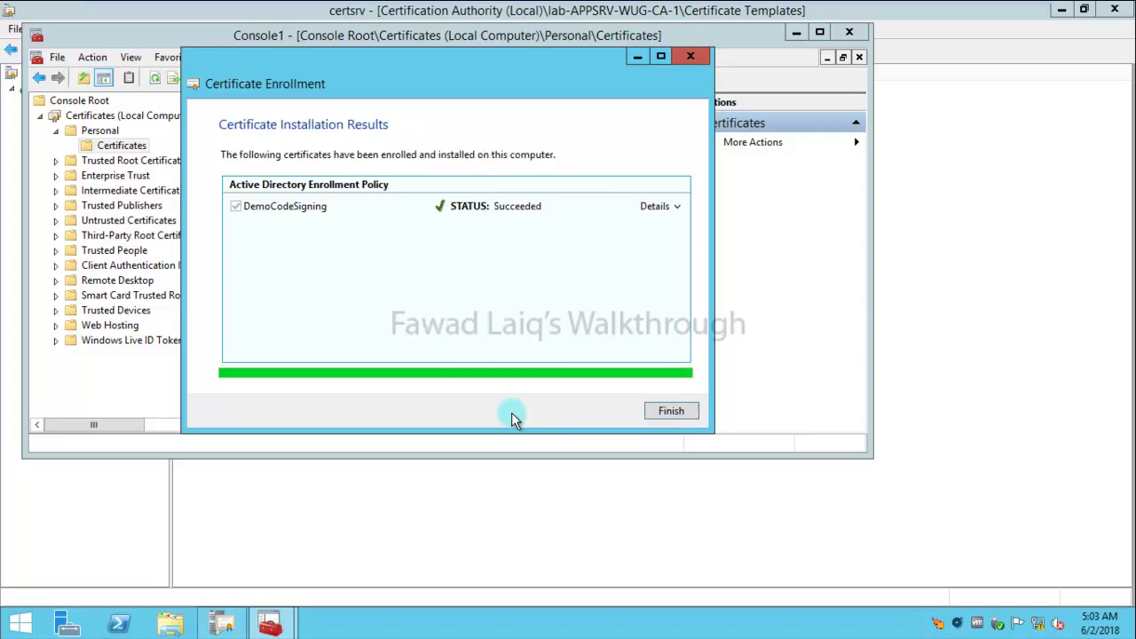
pyautogui.click(670, 410)
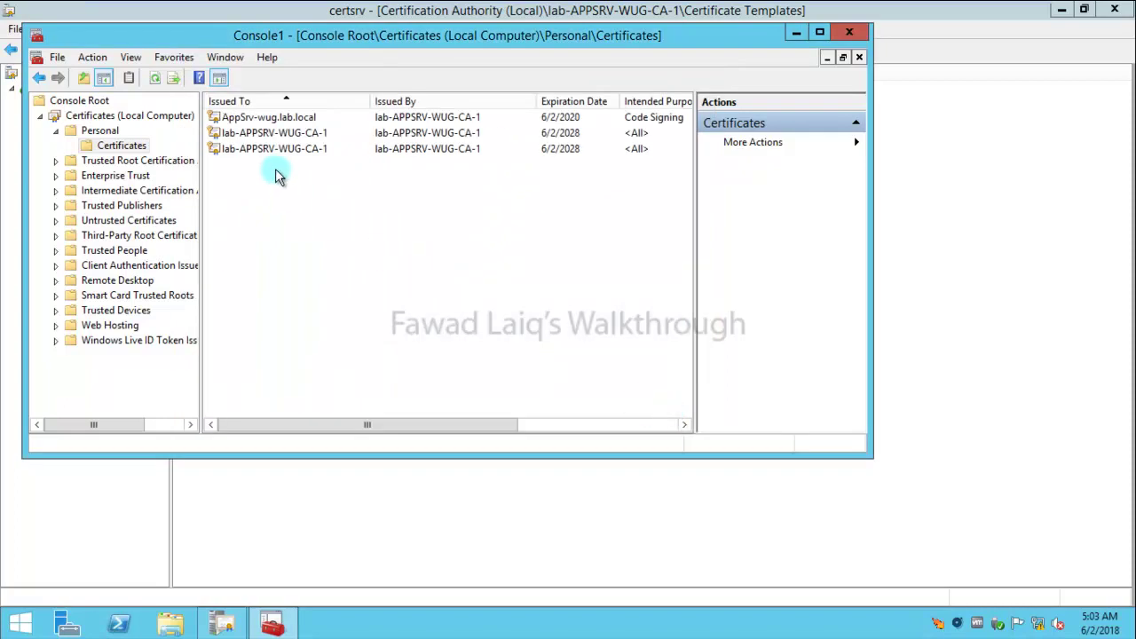
pyautogui.rightClick(277, 124)
pyautogui.moveTo(355, 157)
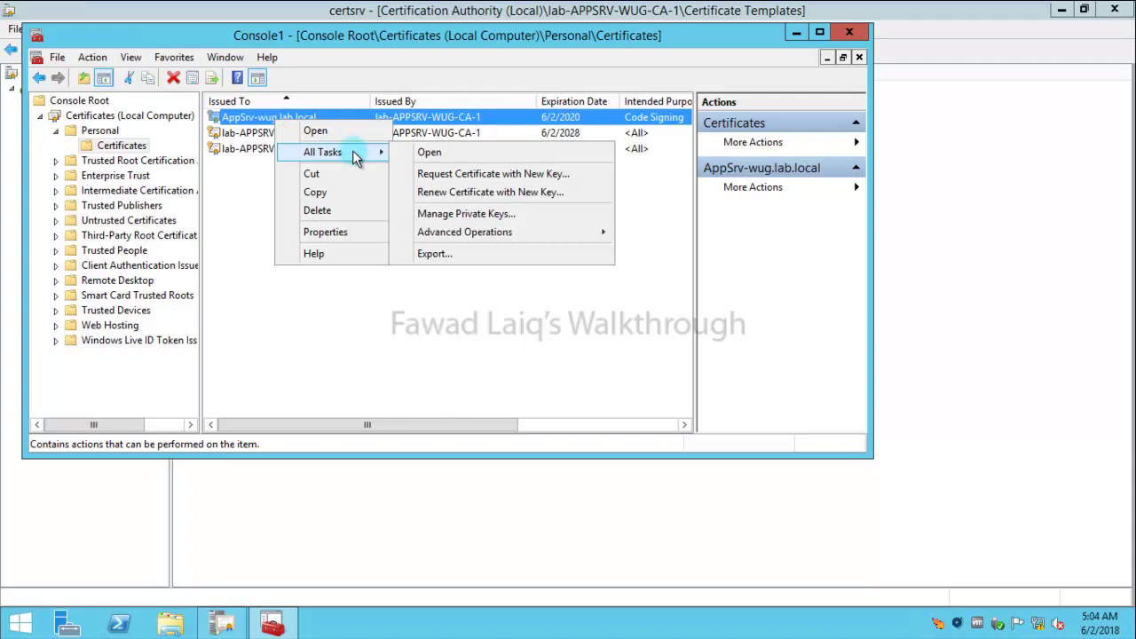
pyautogui.click(509, 253)
pyautogui.click(573, 437)
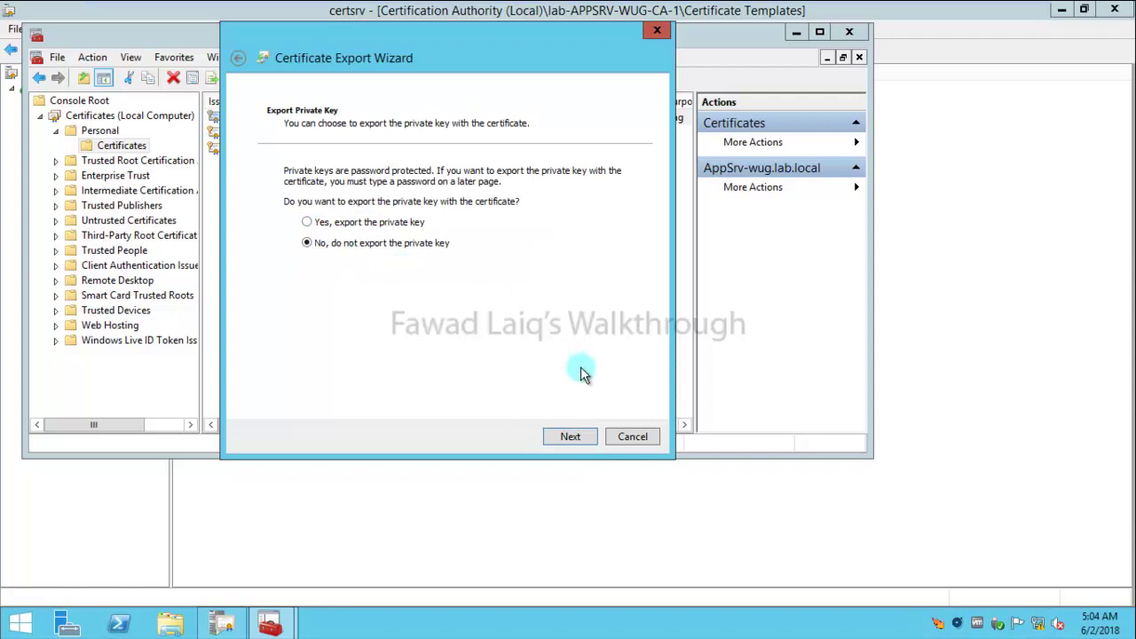
pyautogui.click(635, 437)
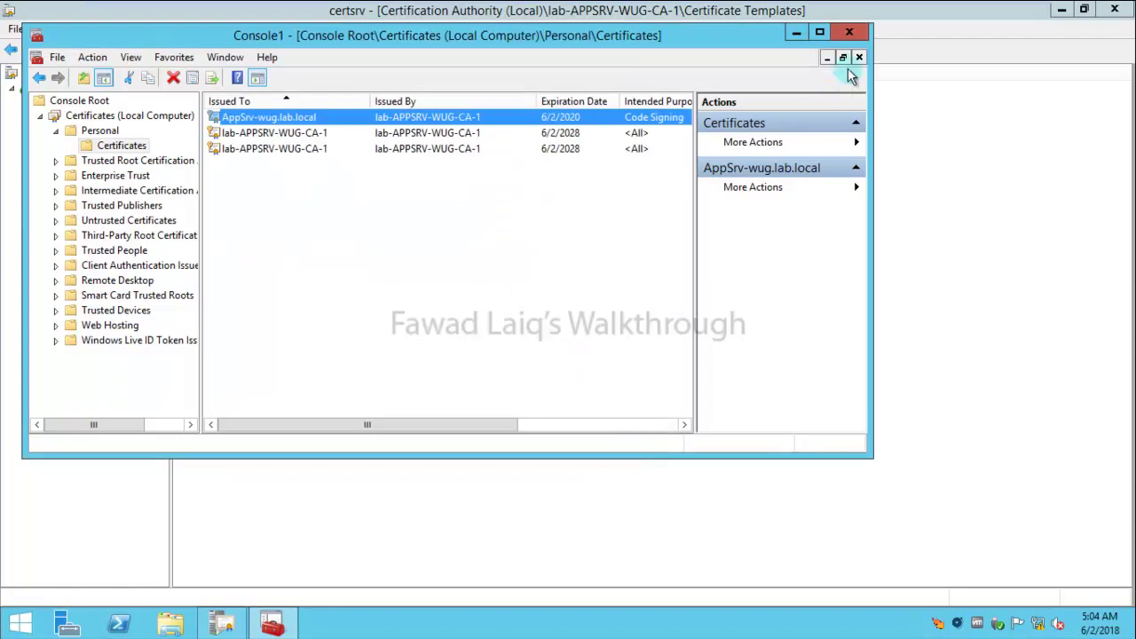